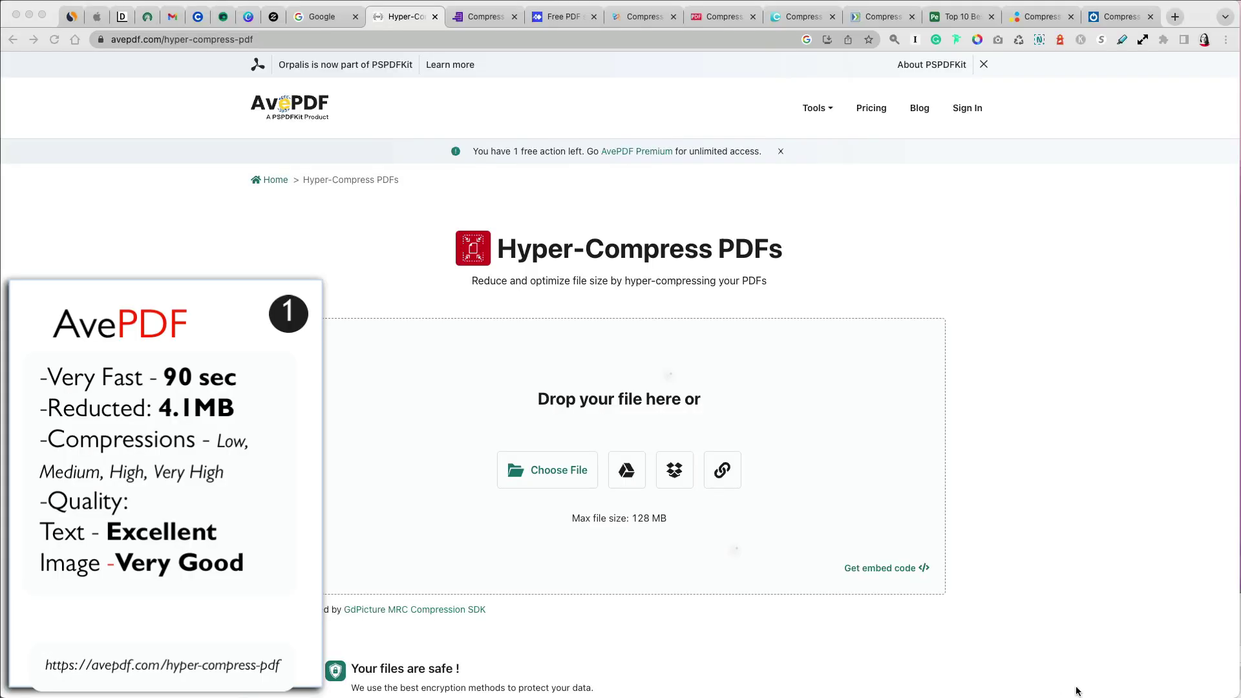
Upload OG.pdf to AvePDF and compress it at High level, from 78.73 MB to 3.88 MB.
key("super+Tab")
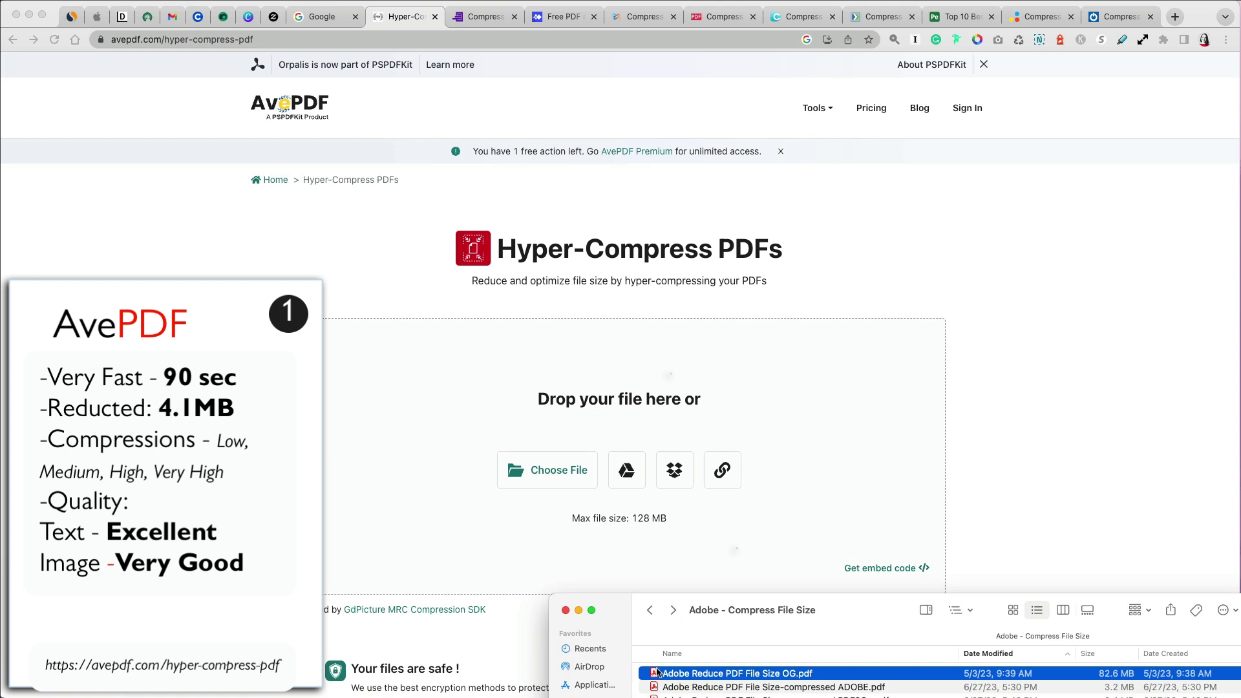
left_click_drag(654, 672, 624, 464)
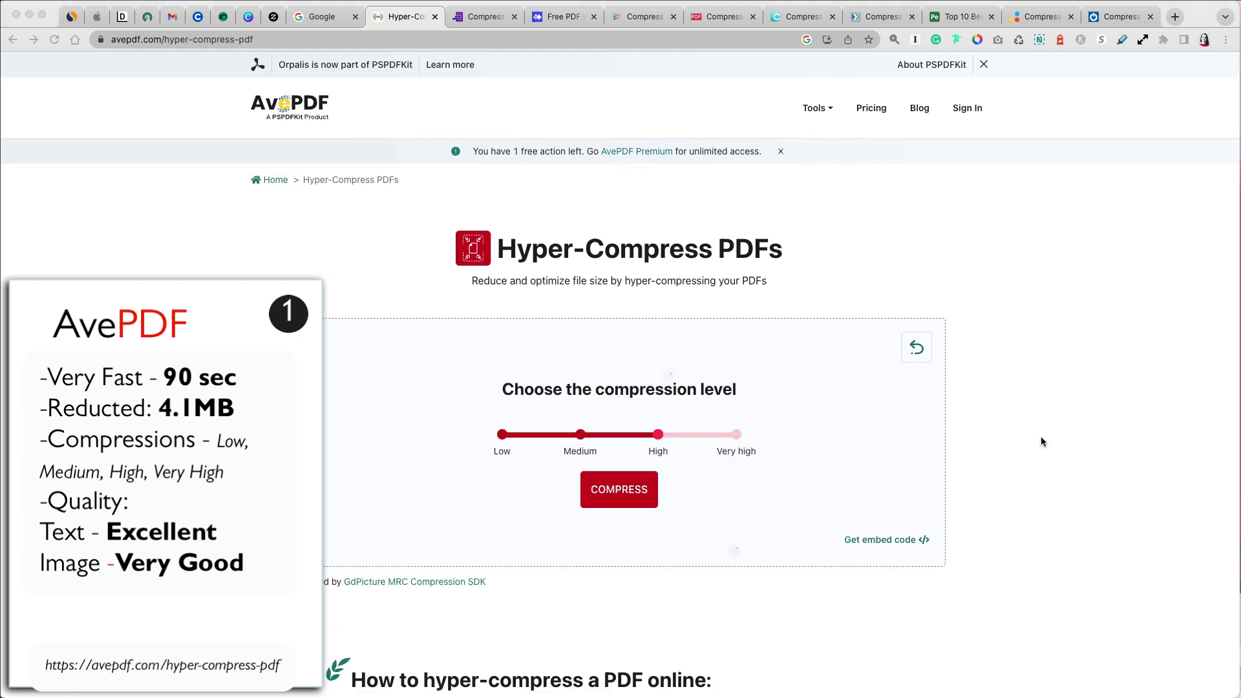
left_click(657, 434)
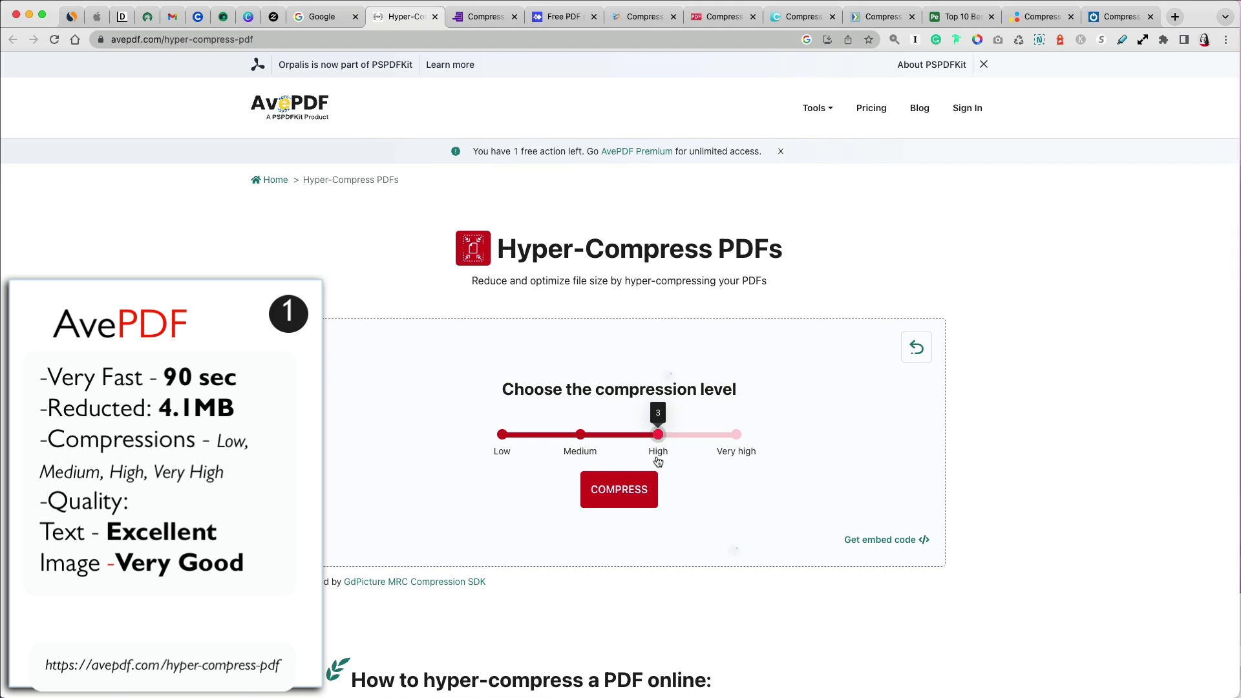
left_click(628, 497)
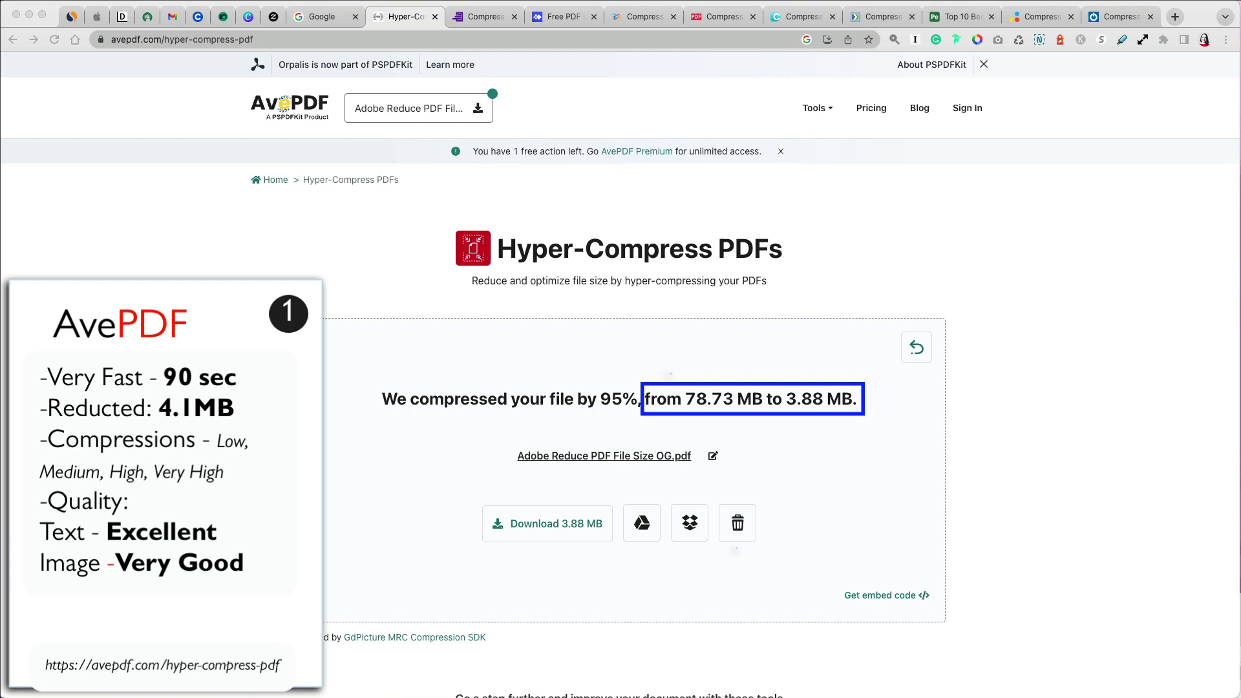
Download AvePDF's 3.88 MB compressed copy of the PDF.
left_click(759, 428)
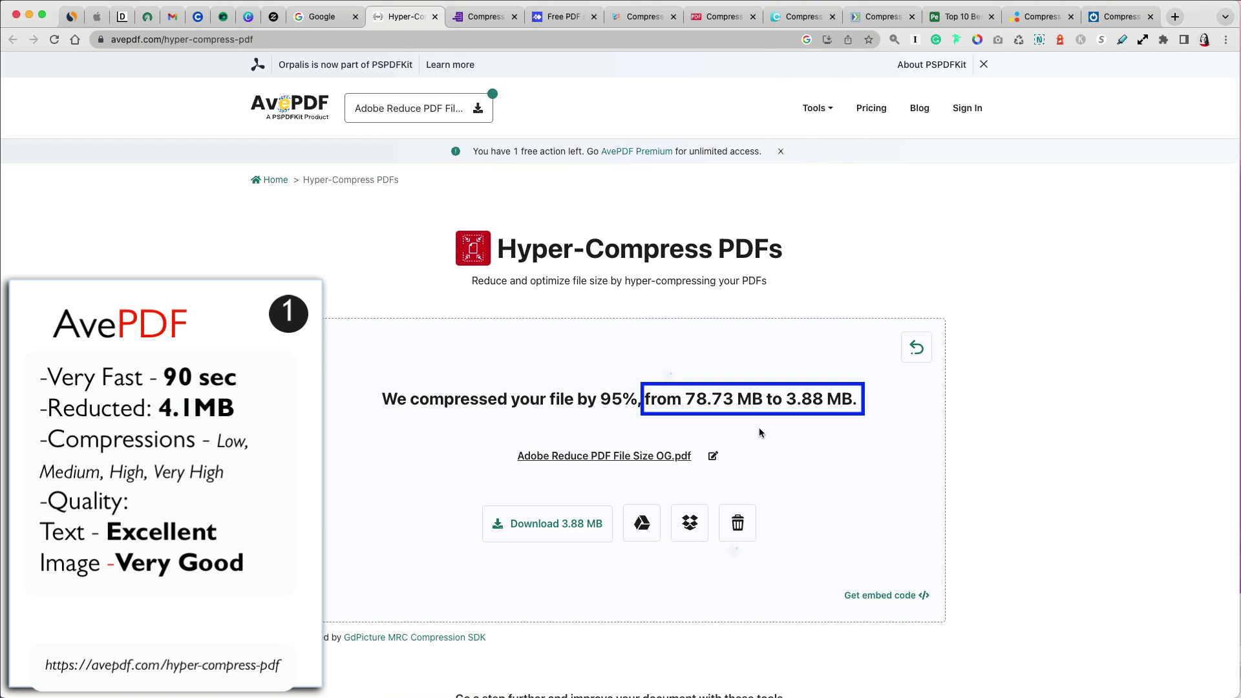
left_click(548, 524)
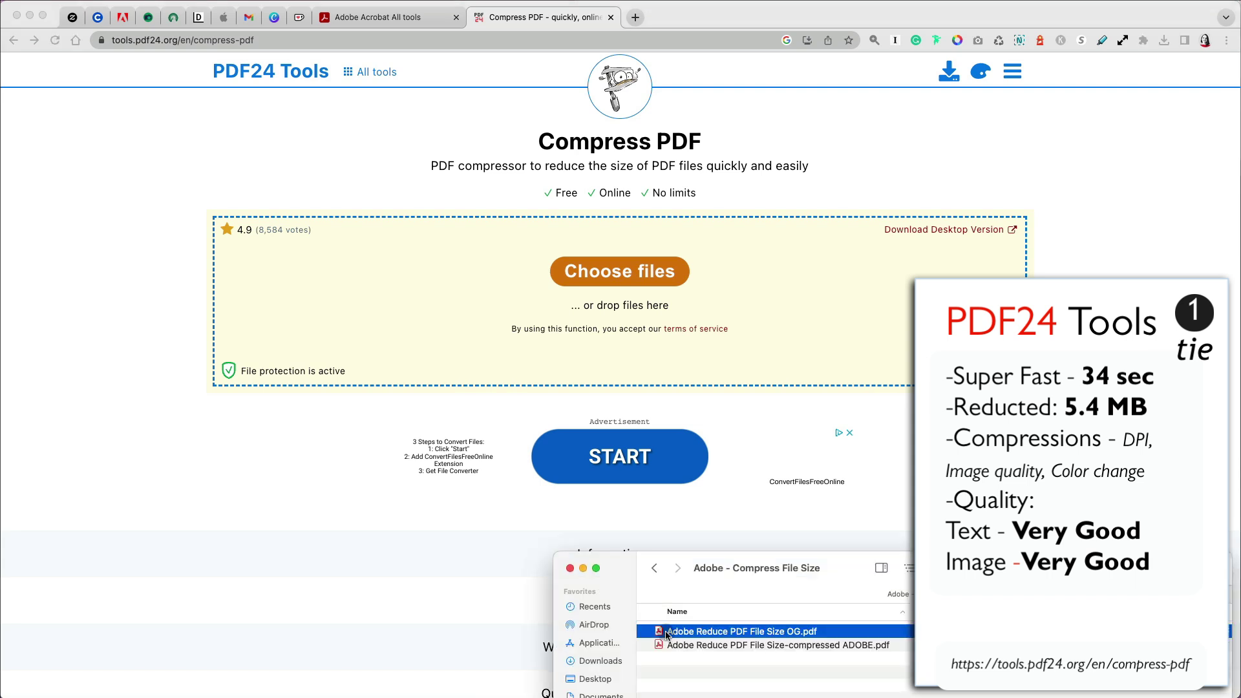
Upload the original PDF to PDF24 and change image quality from 75 to 50 at 144 DPI.
left_click_drag(666, 634, 653, 272)
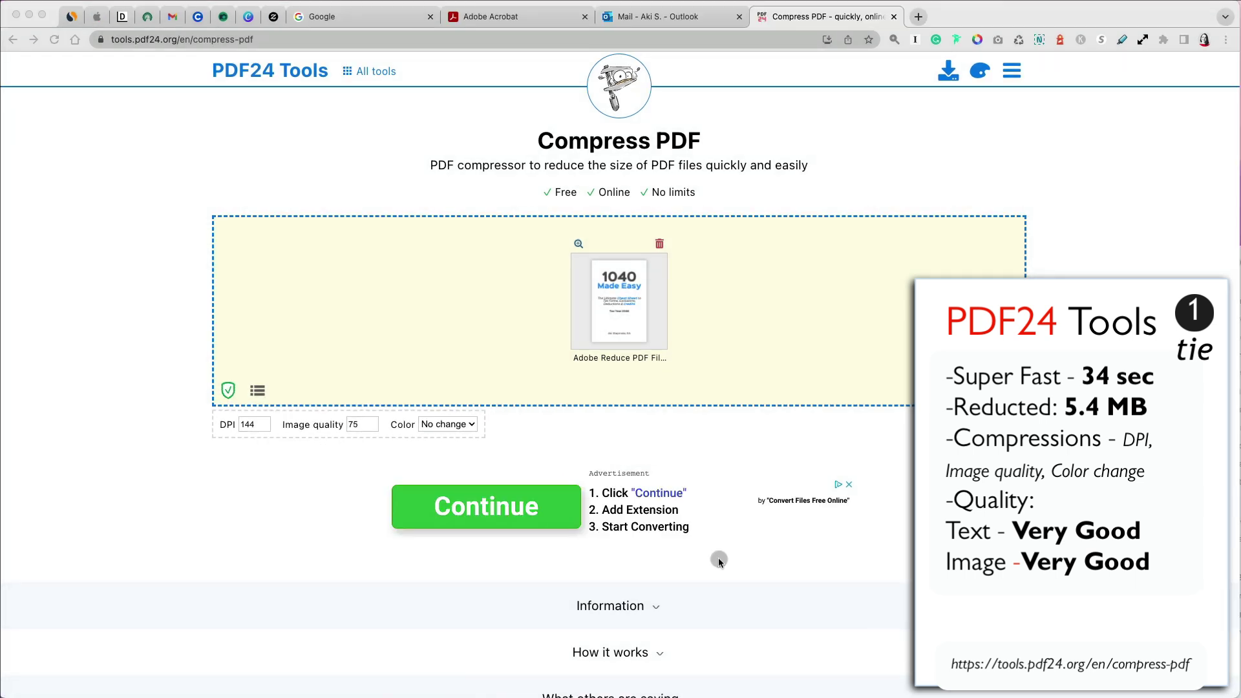
left_click(371, 423)
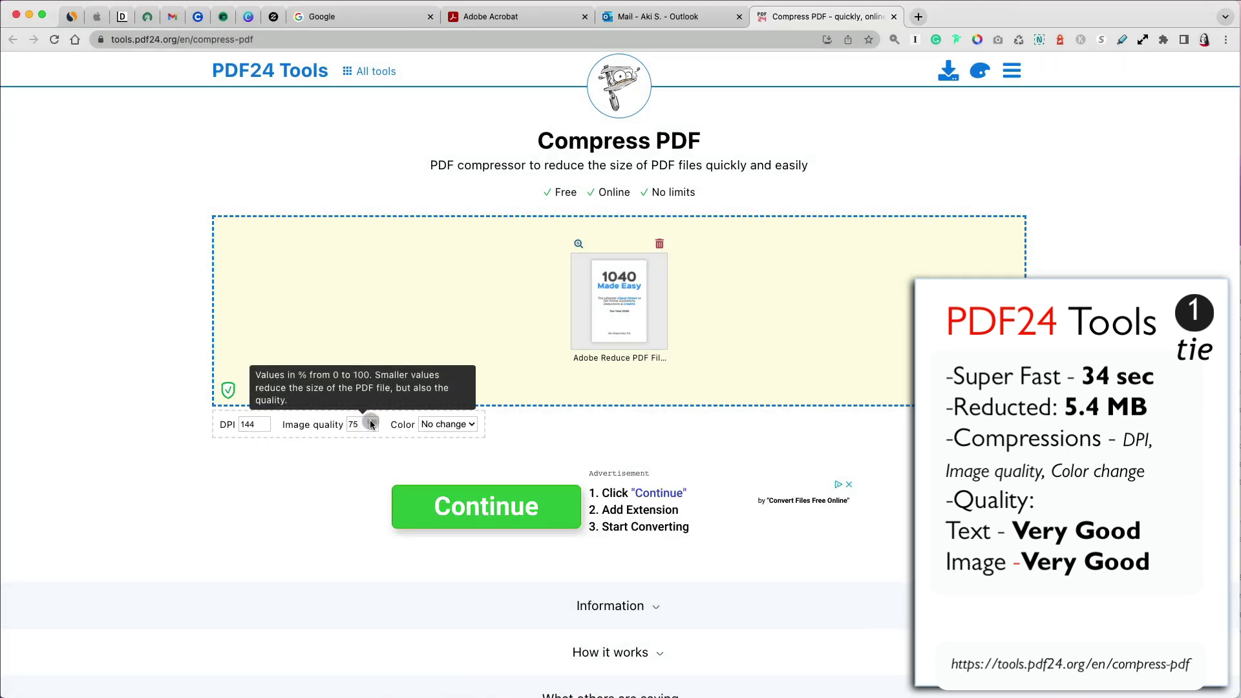
double_click(349, 424)
type("50")
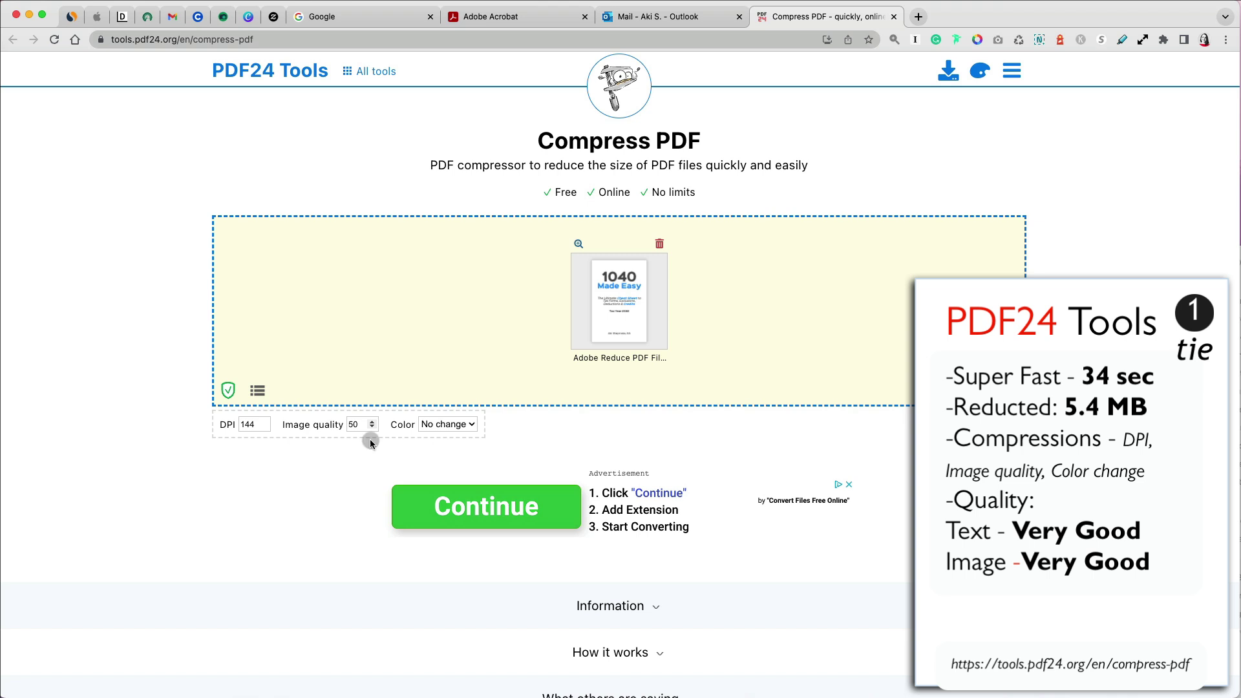
mouse_move(375, 429)
Compress in PDF24 and download the 5.17 MB result, confirming it in Chrome's downloads list.
left_click(486, 506)
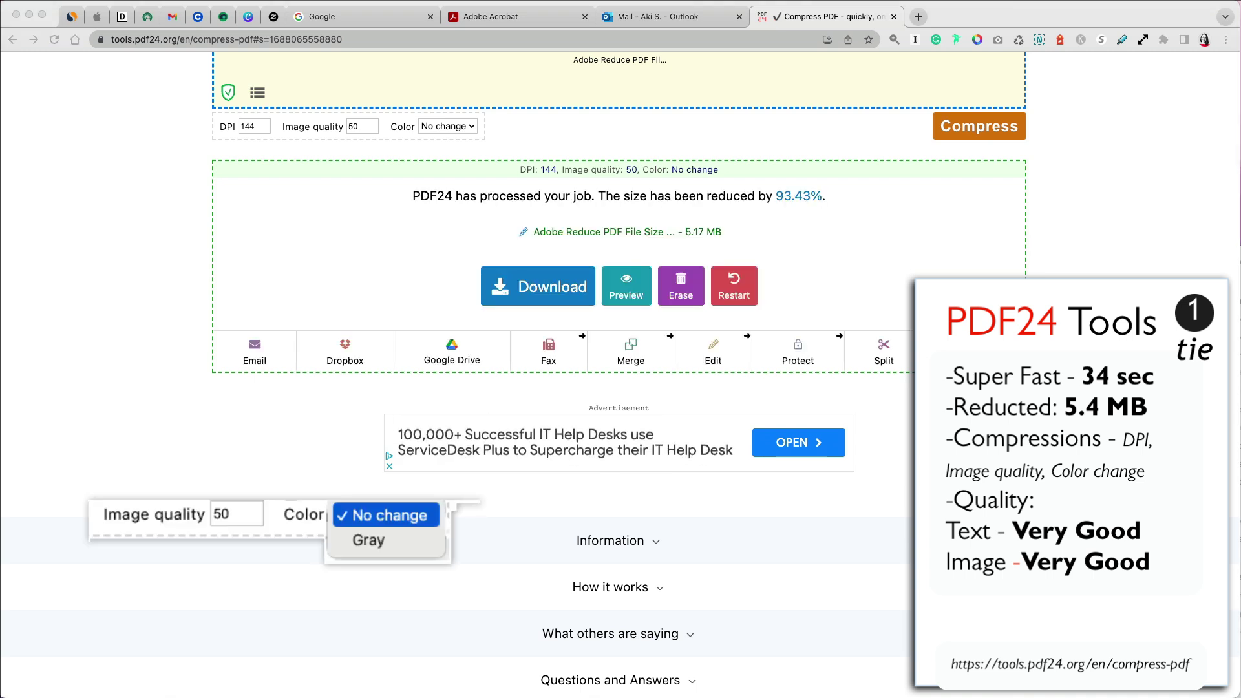
left_click(545, 295)
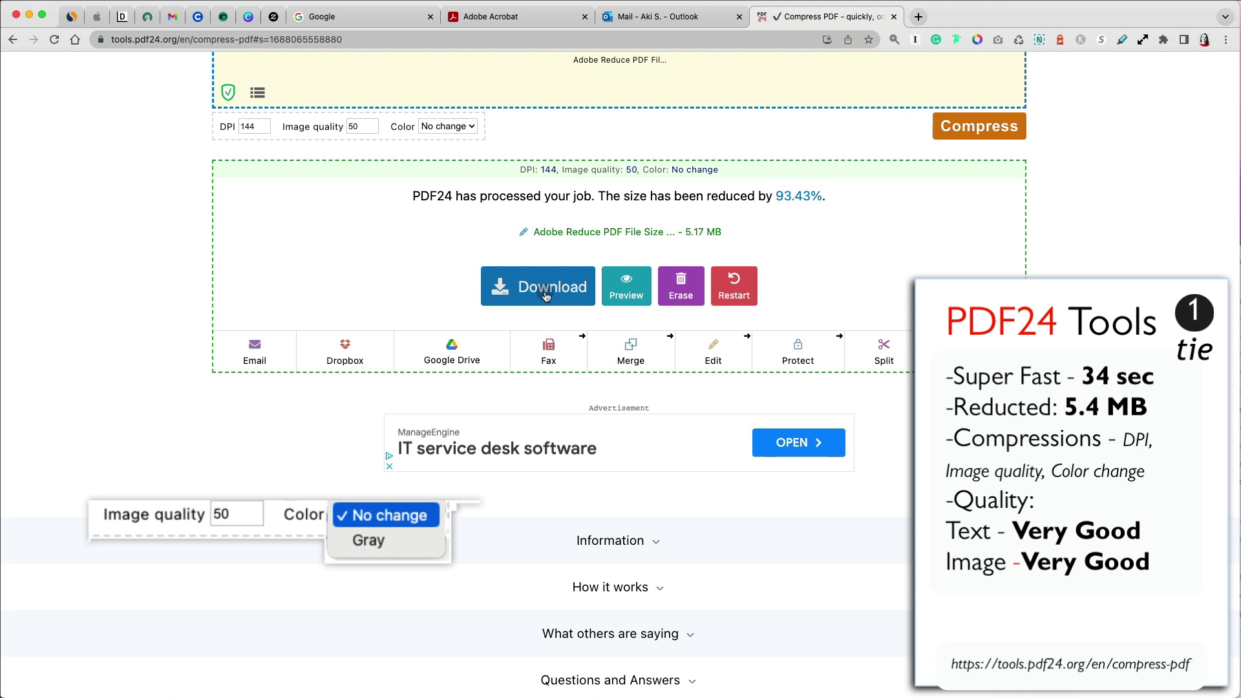
left_click(1164, 40)
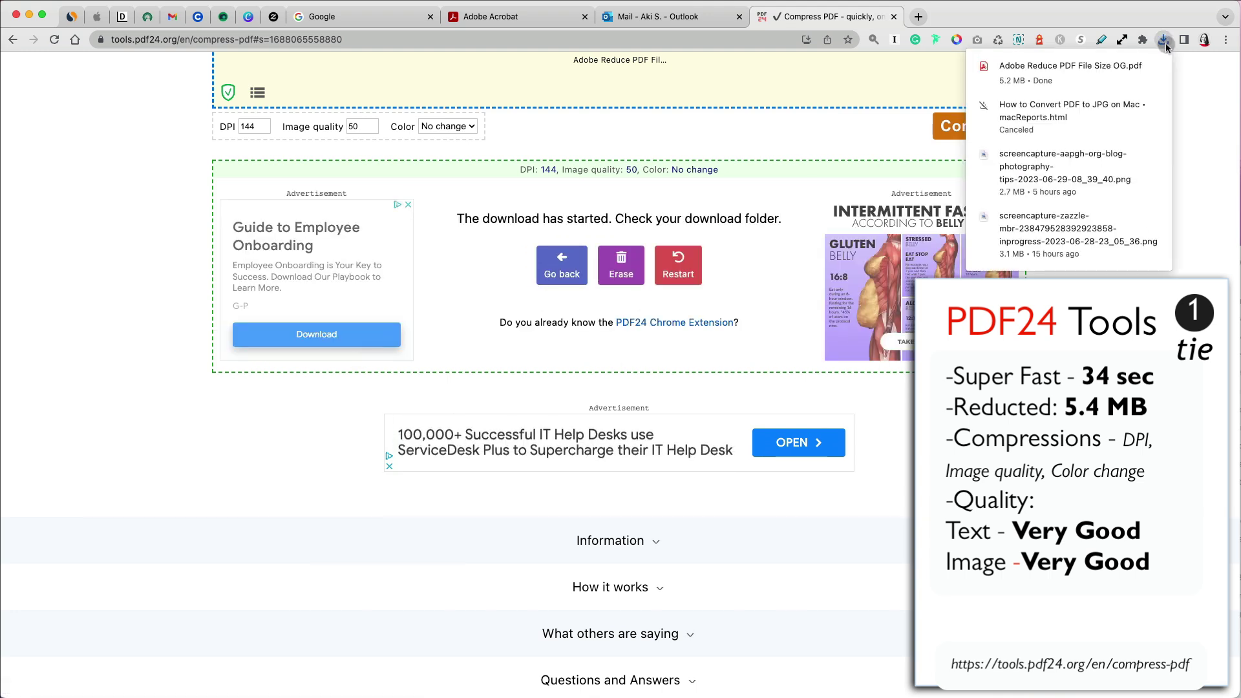
left_click(1165, 41)
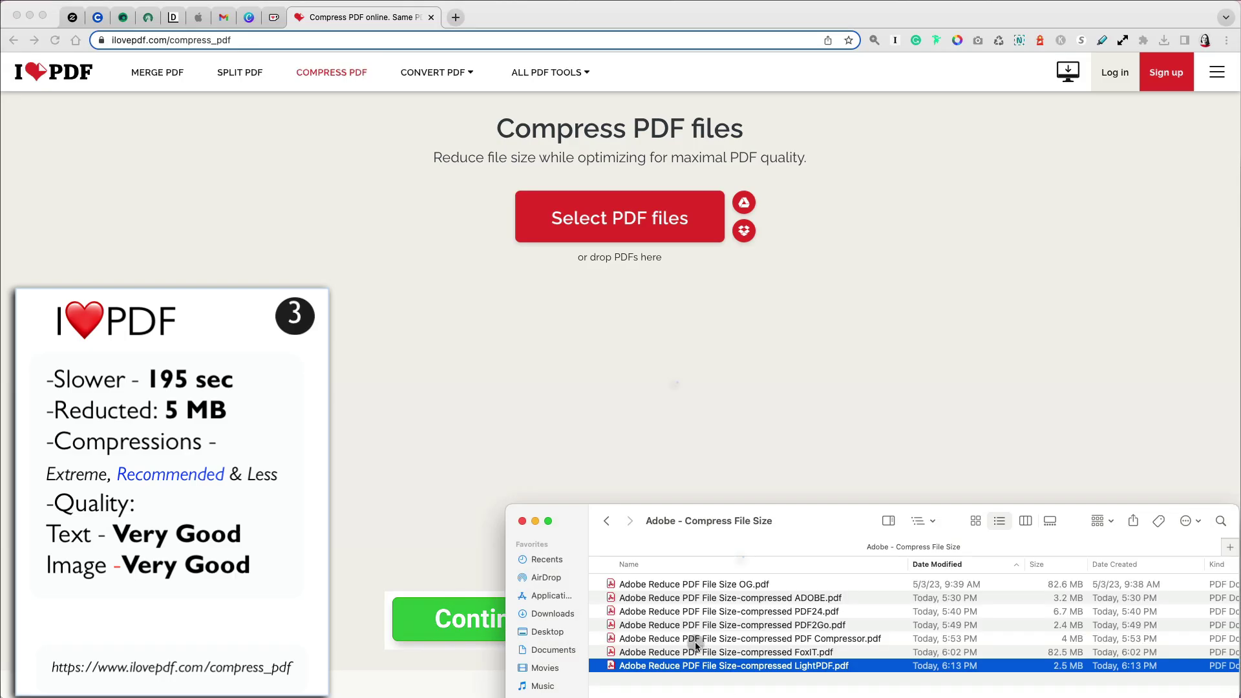
Upload OG.pdf to iLovePDF and compress it at Recommended level, down to 4.74 MB.
left_click(633, 584)
left_click_drag(633, 585, 621, 243)
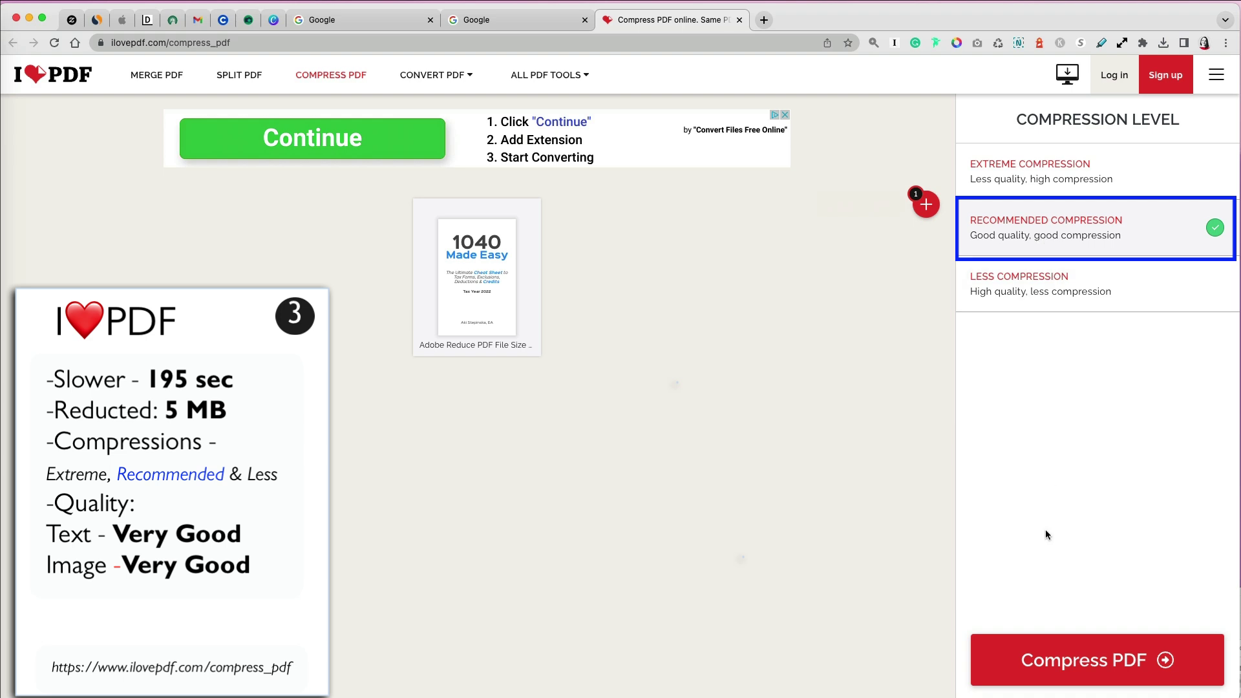
left_click(1057, 646)
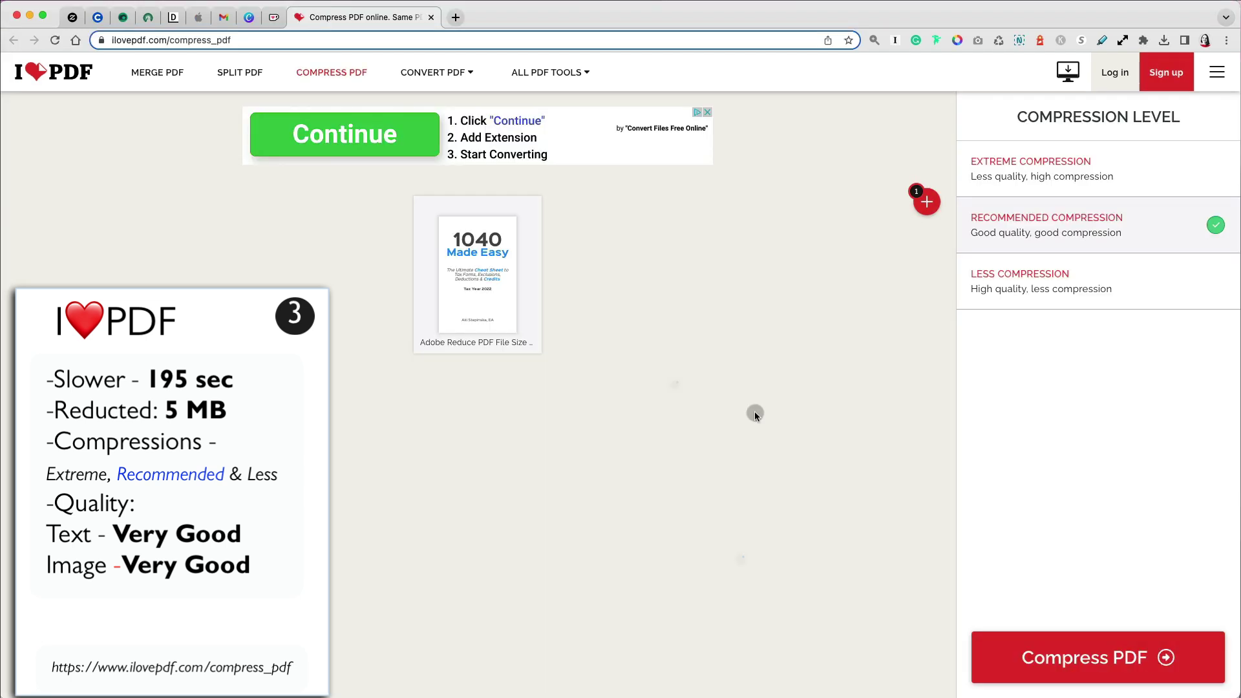
Recompress with iLovePDF's Extreme compression and download the 2.22 MB copy.
left_click(1084, 181)
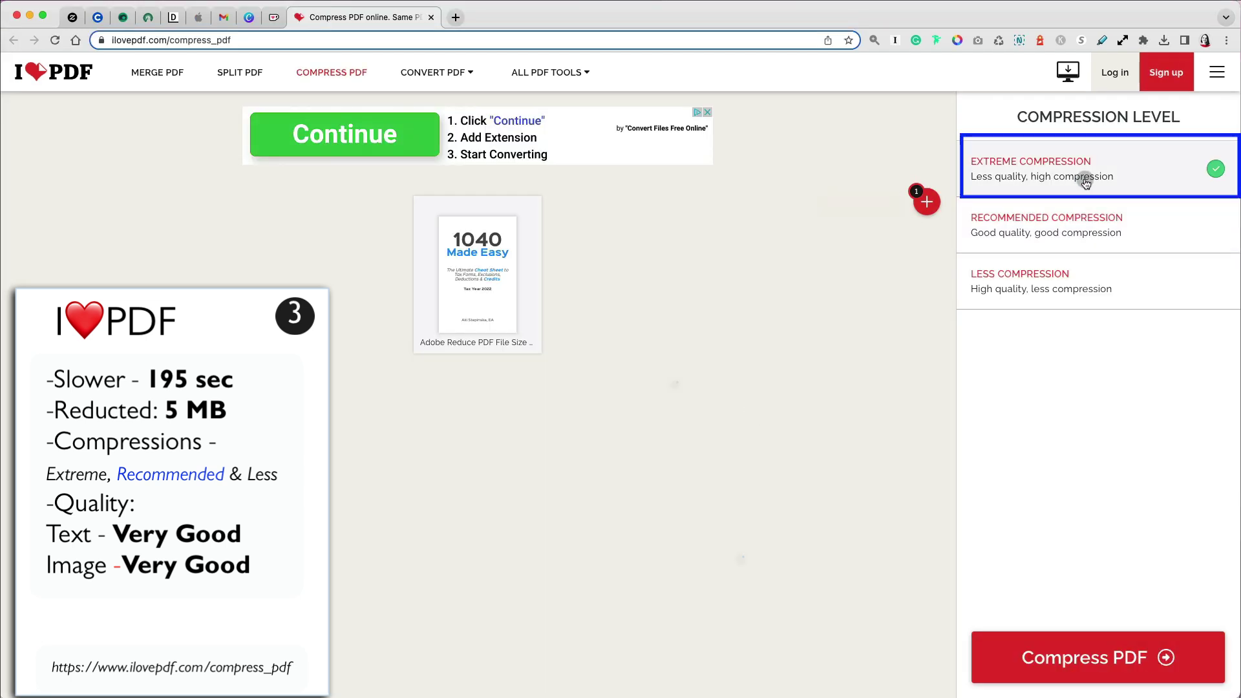
left_click(1098, 657)
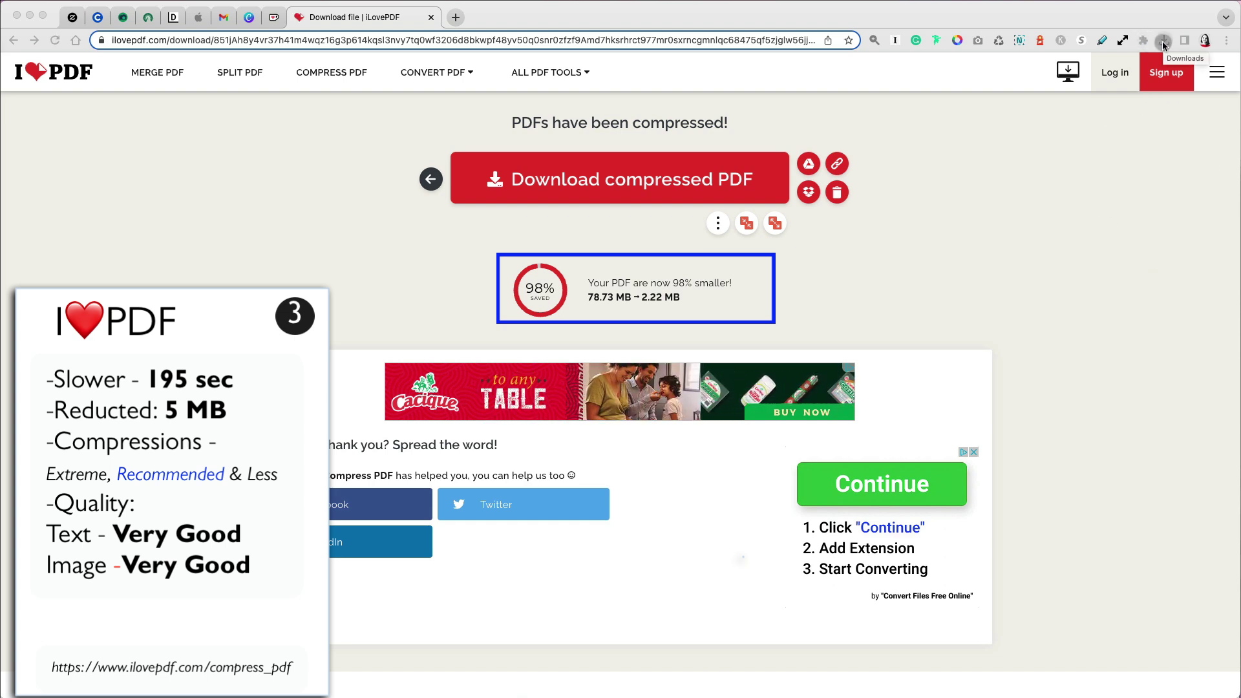
left_click(614, 186)
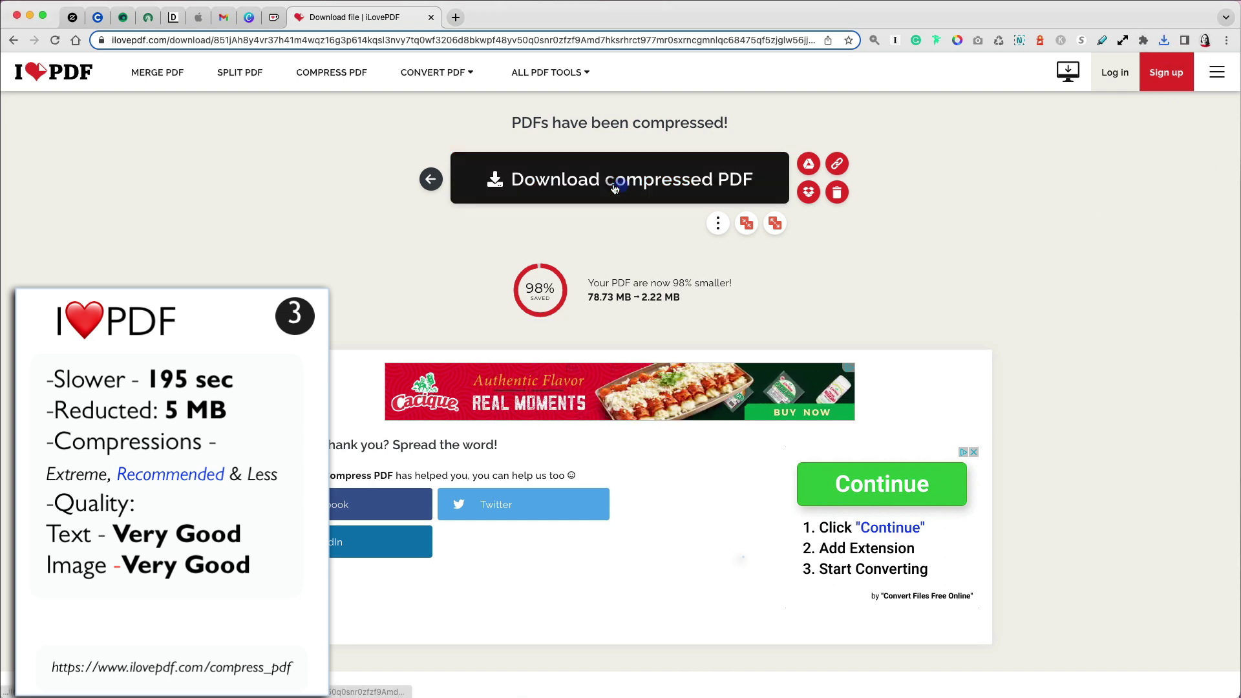
left_click(1164, 41)
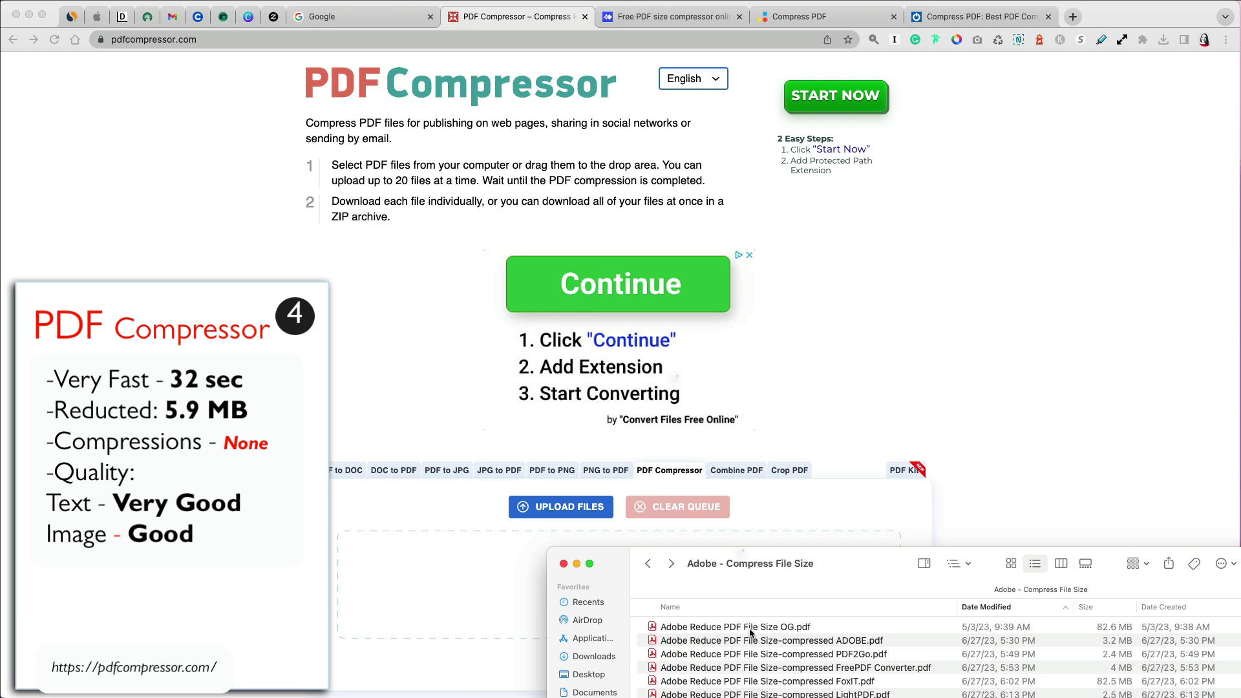
Upload OG.pdf to PDF Compressor and download the 93%-smaller compressed copy.
left_click(750, 630)
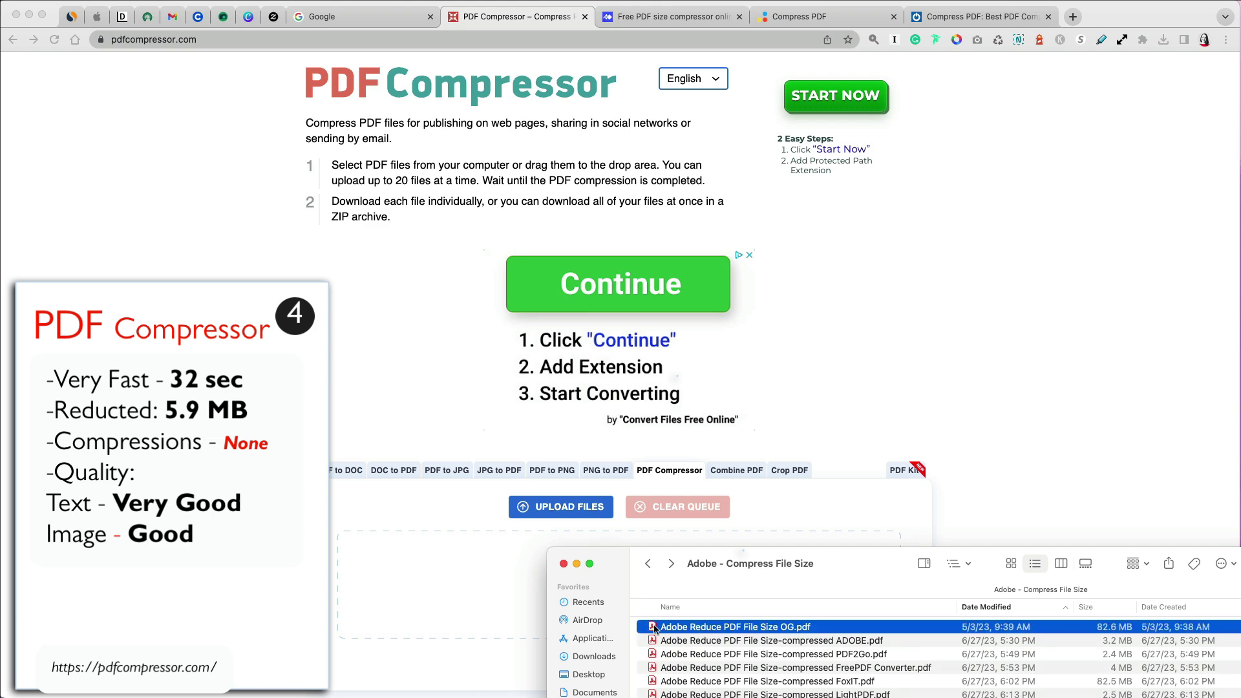
left_click_drag(654, 629, 632, 534)
scroll(633, 535, "down", 3)
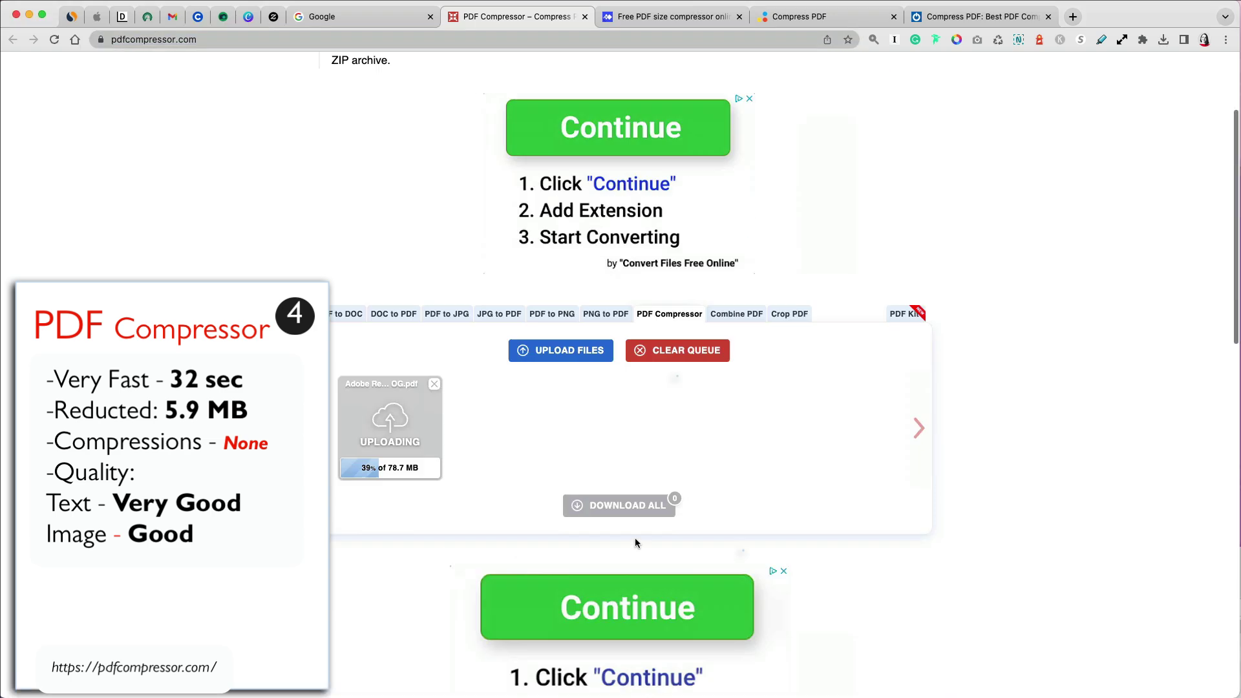
scroll(634, 537, "down", 2)
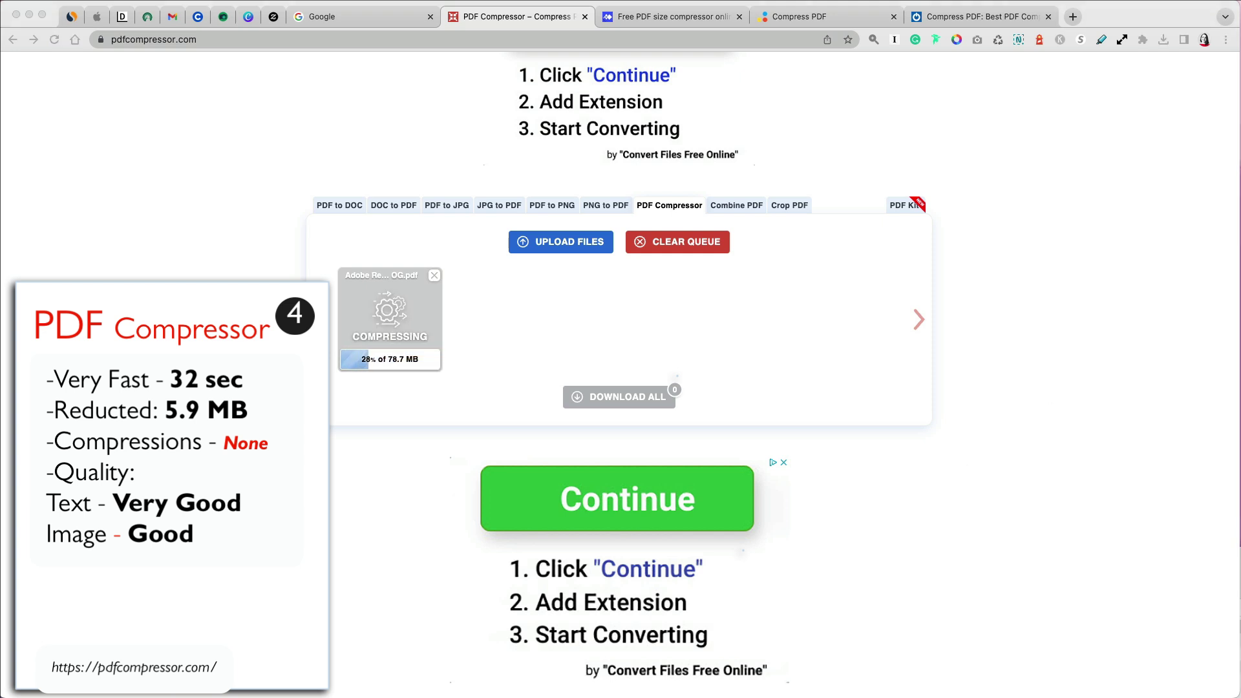
left_click(723, 332)
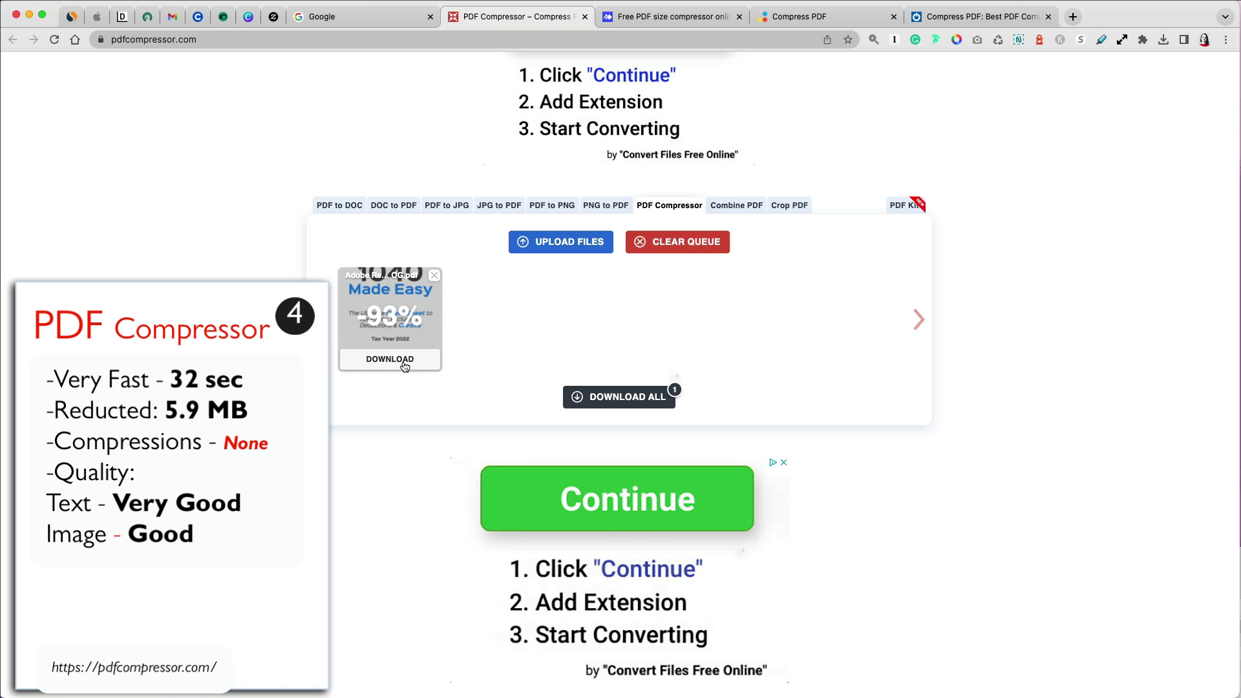
left_click(404, 367)
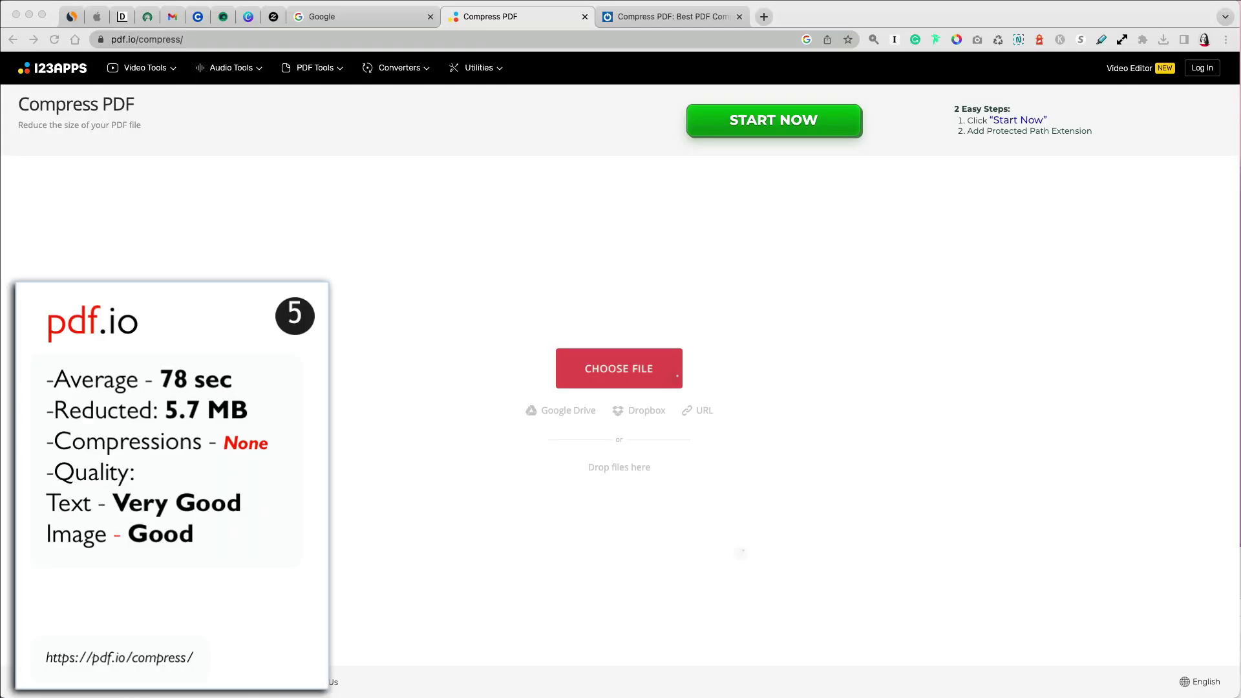
Upload OG.pdf to pdf.io and download the 5.70 MB compressed result.
left_click(654, 626)
left_click_drag(654, 625, 645, 351)
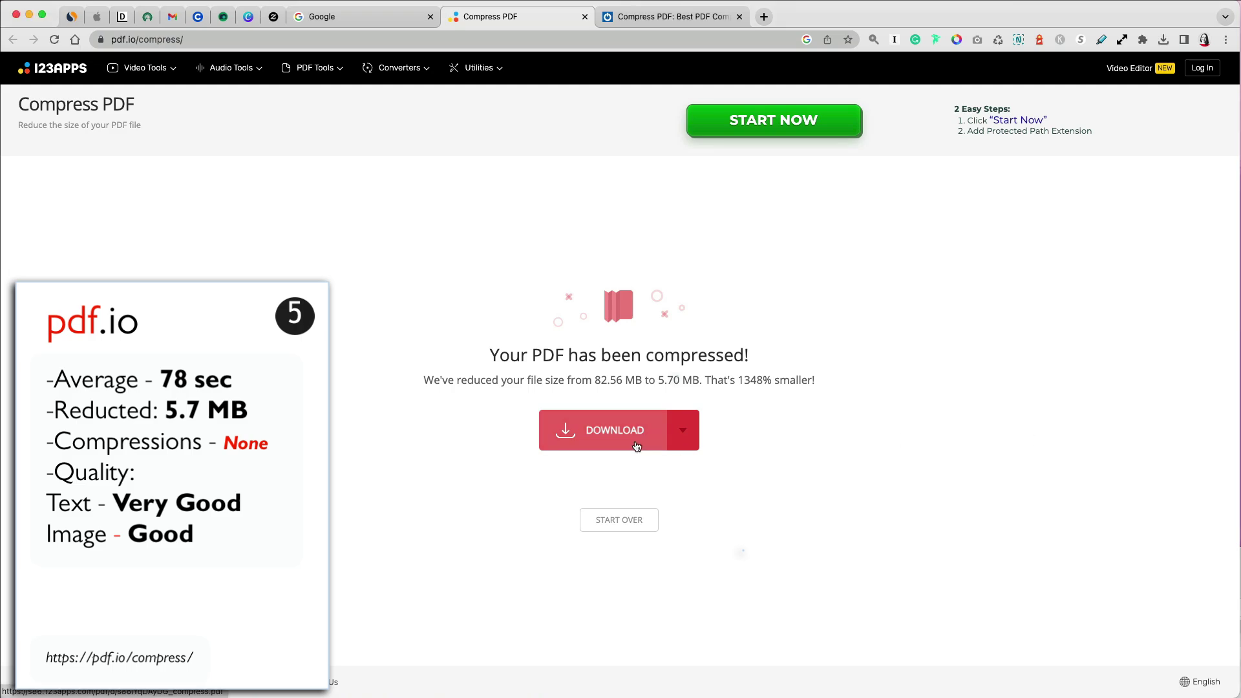
left_click(608, 429)
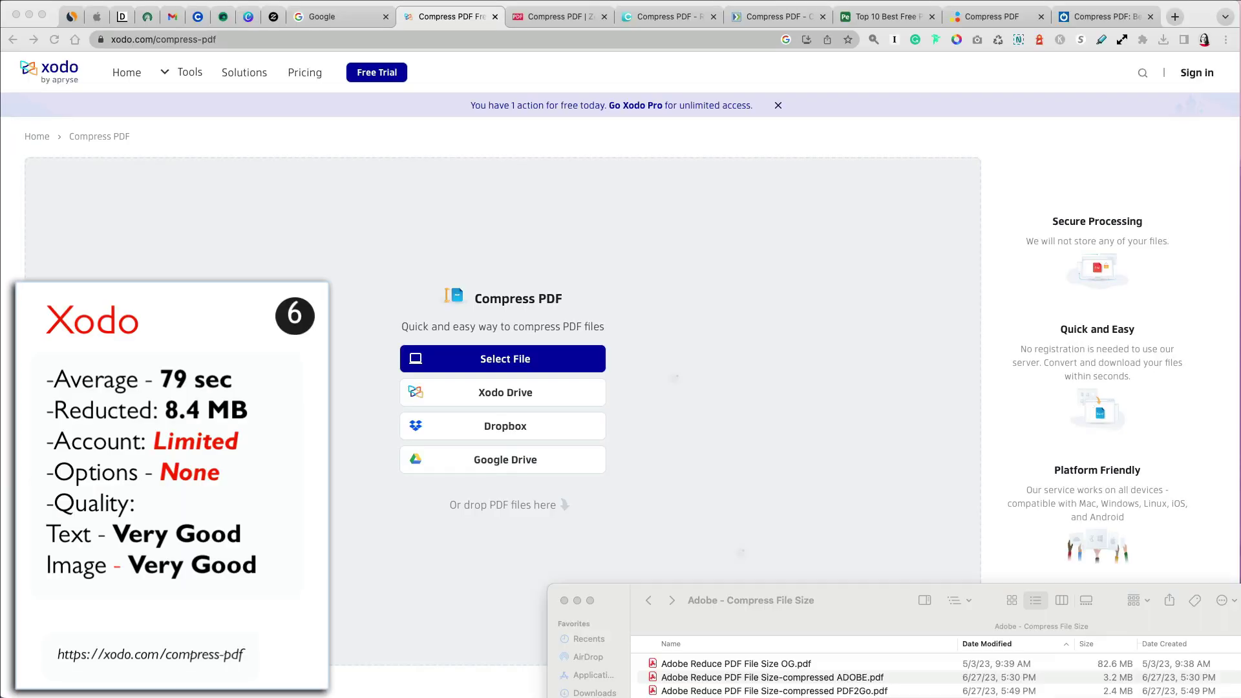
Upload OG.pdf to Xodo, pick High, then continue at the free low compression level.
left_click(652, 662)
left_click_drag(652, 661, 662, 399)
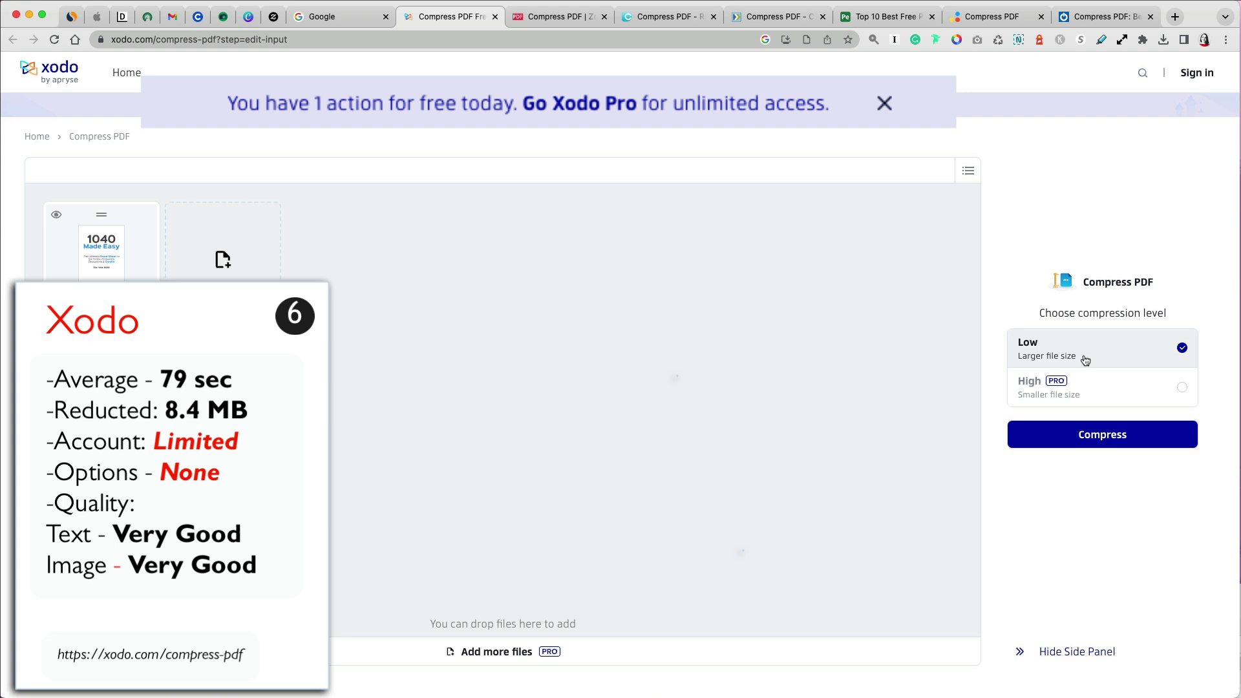
left_click(1087, 388)
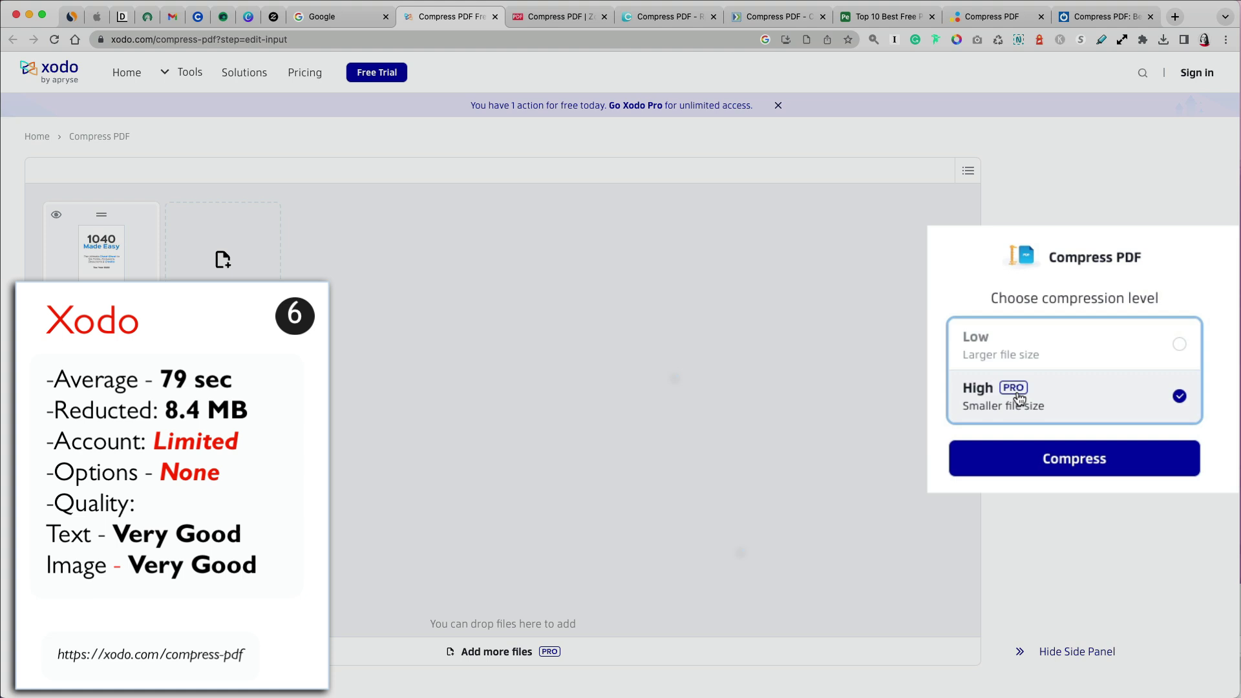
left_click(1059, 460)
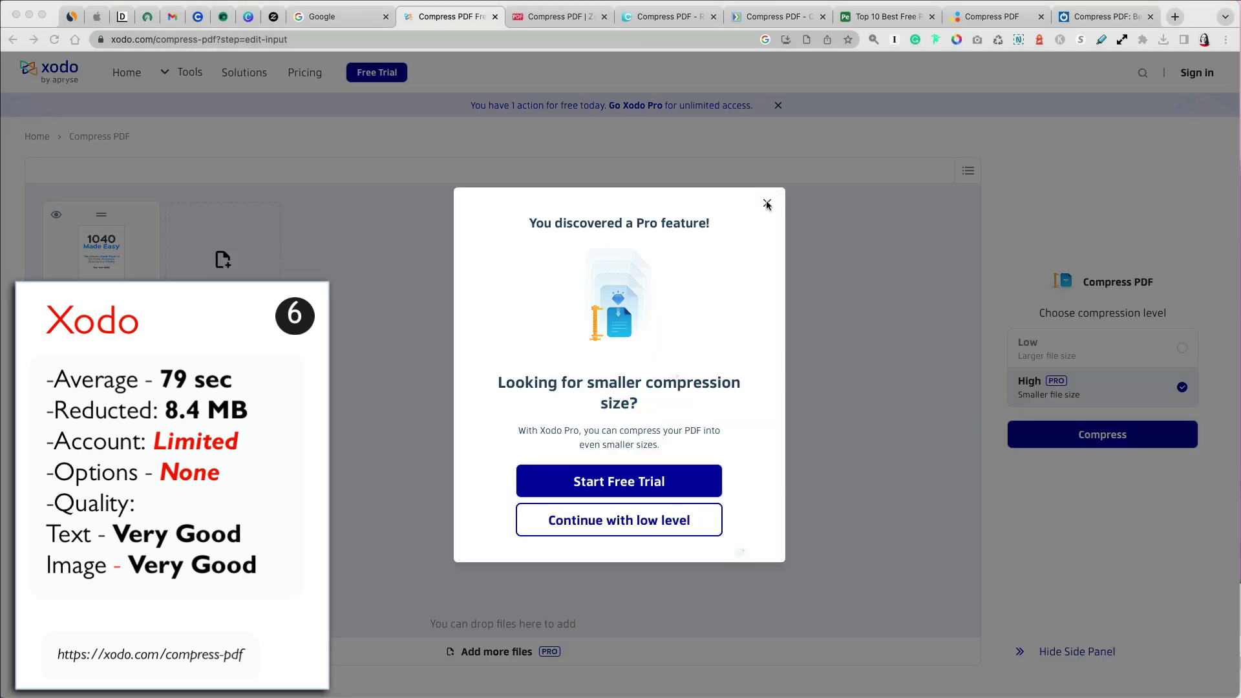
left_click(632, 518)
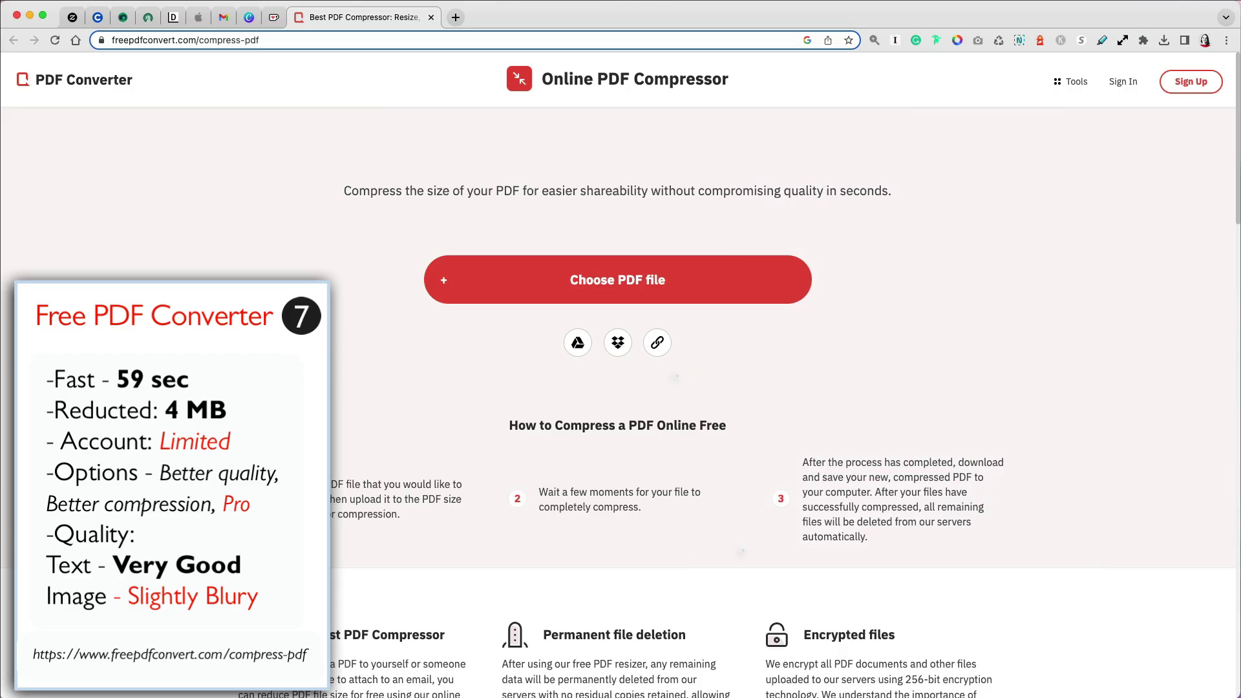
Compress OG.pdf in Free PDF Converter with Better compression and download the 3.8 MB copy.
key("super+Tab")
left_click(698, 630)
left_click_drag(697, 628, 677, 287)
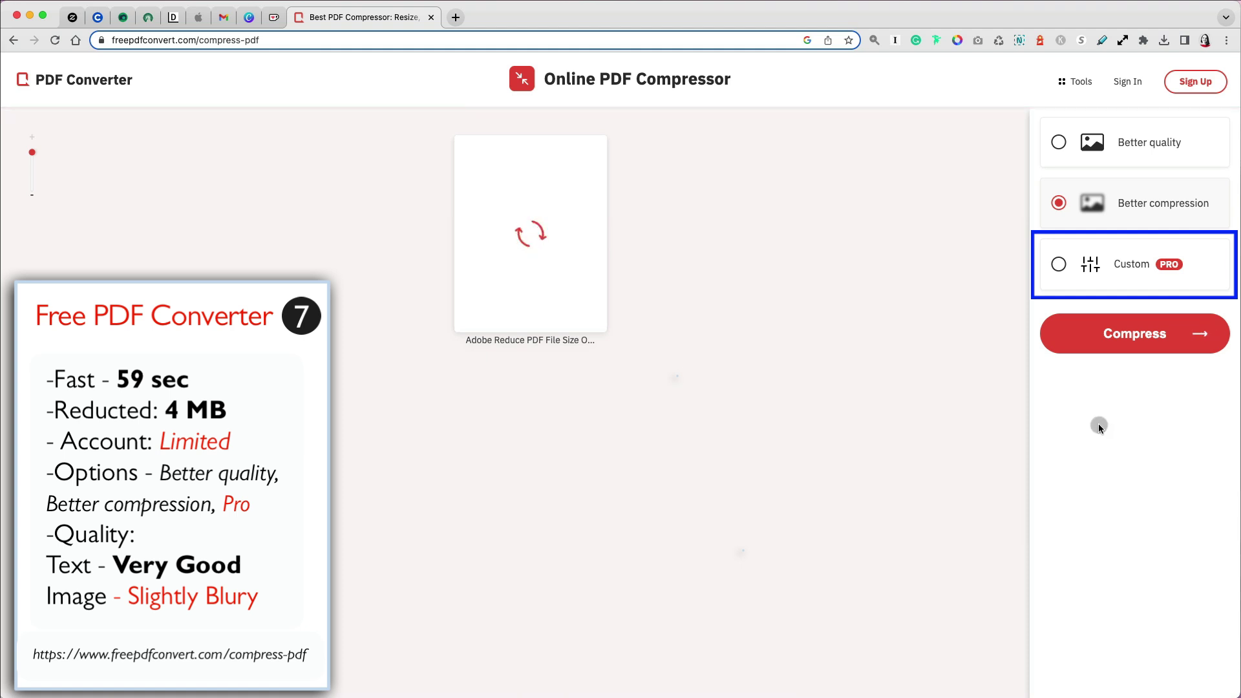
left_click(1127, 342)
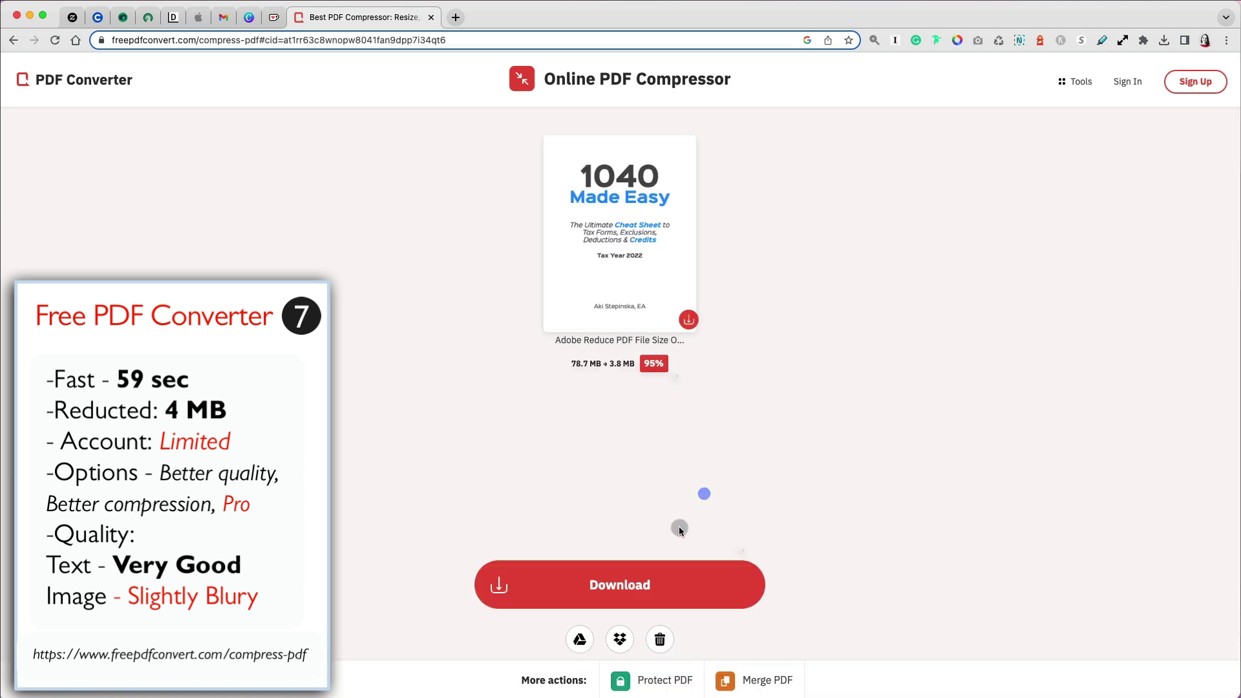
left_click(736, 585)
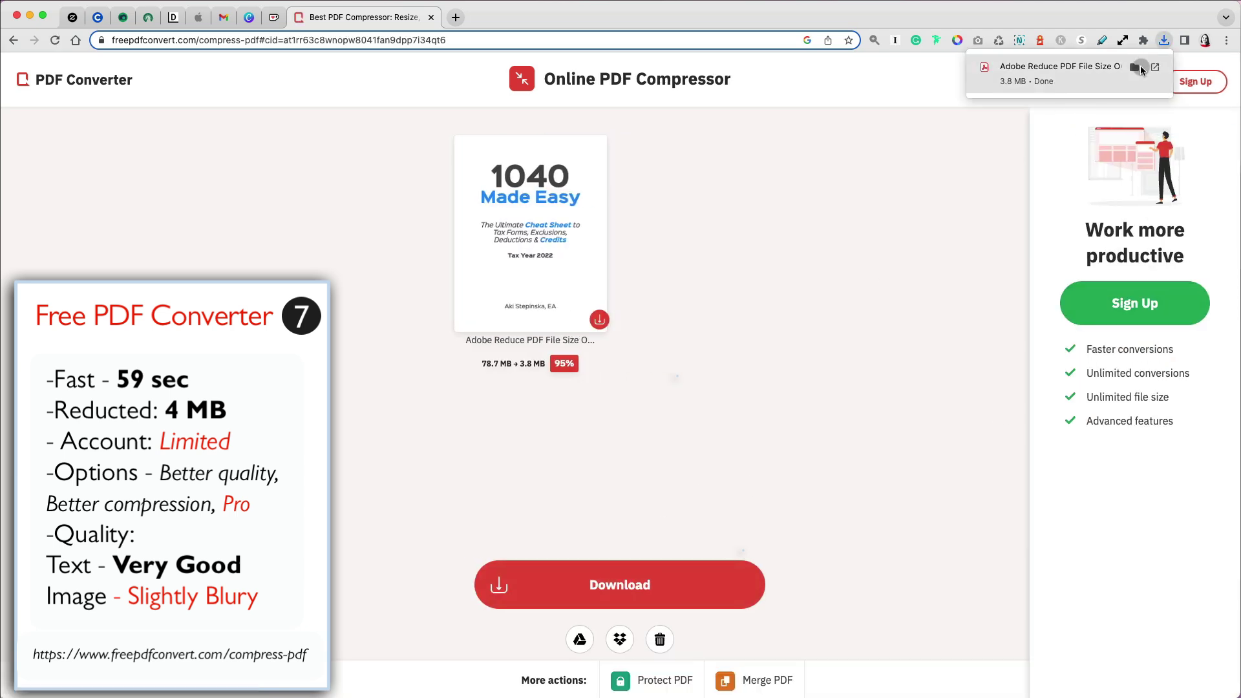
left_click(1138, 68)
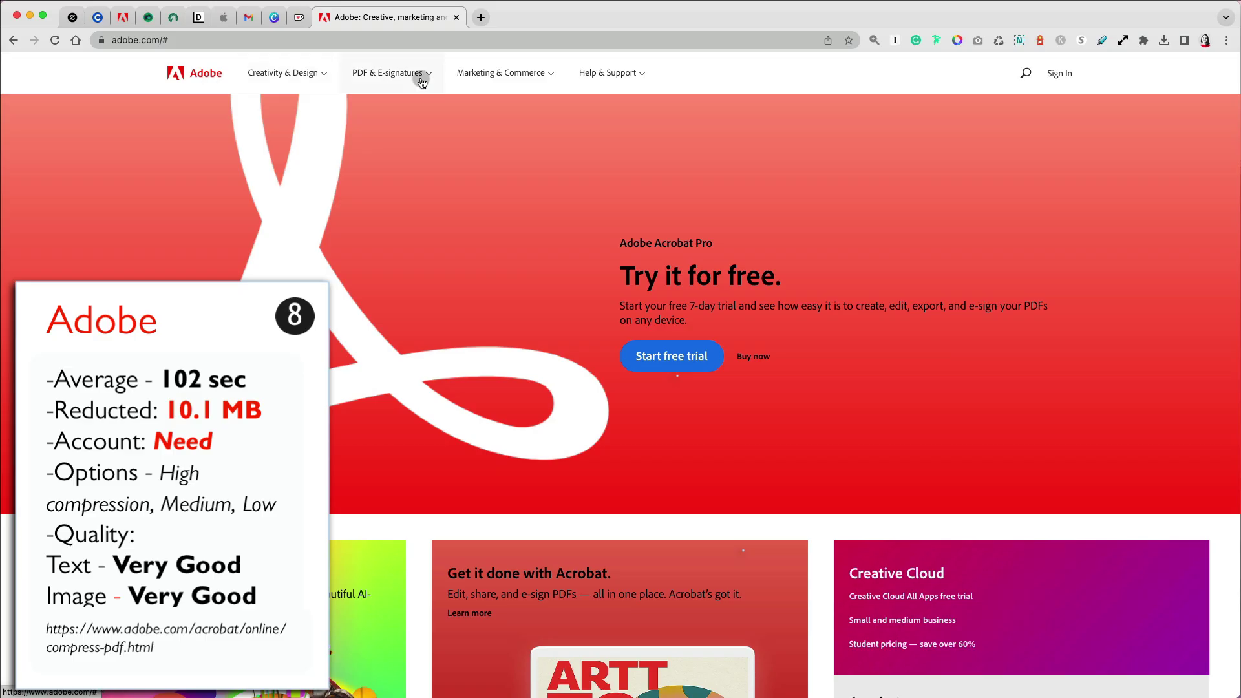
Go to Acrobat's Compress PDF tool from the PDF & E-signatures tools list.
left_click(421, 75)
left_click(696, 349)
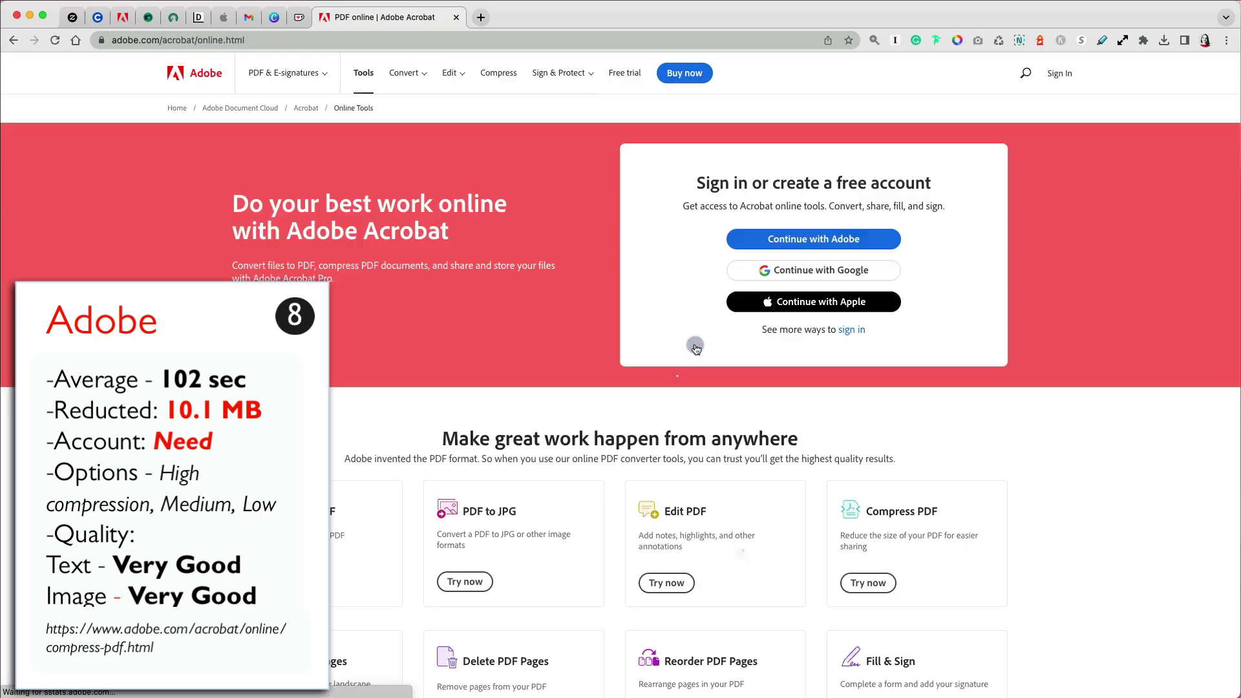
scroll(1034, 532, "down", 5)
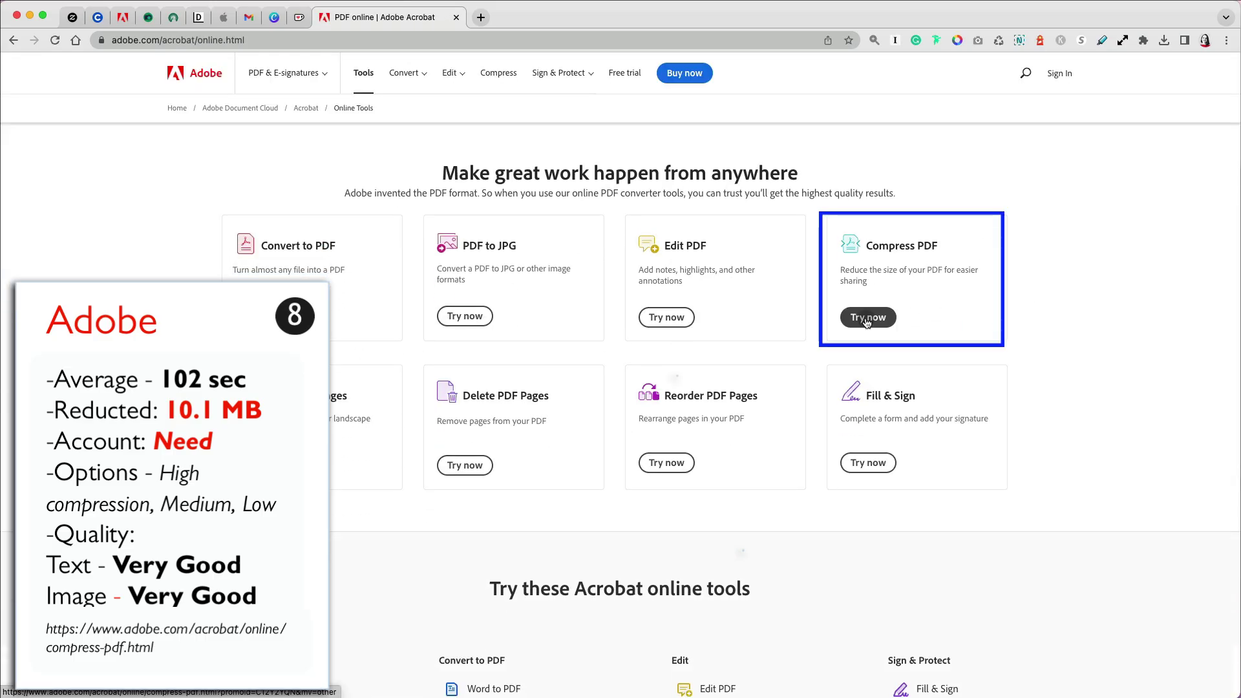
left_click(866, 318)
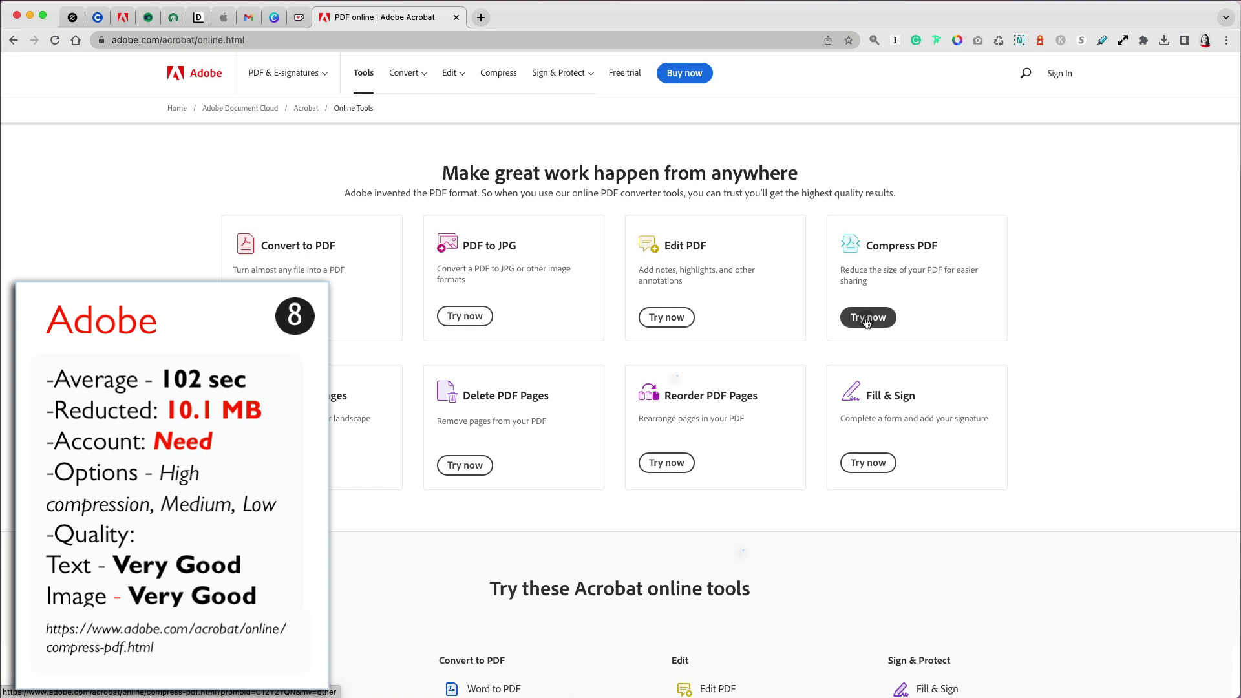
Upload the original PDF and compress it at the Medium level.
left_click_drag(655, 634, 619, 362)
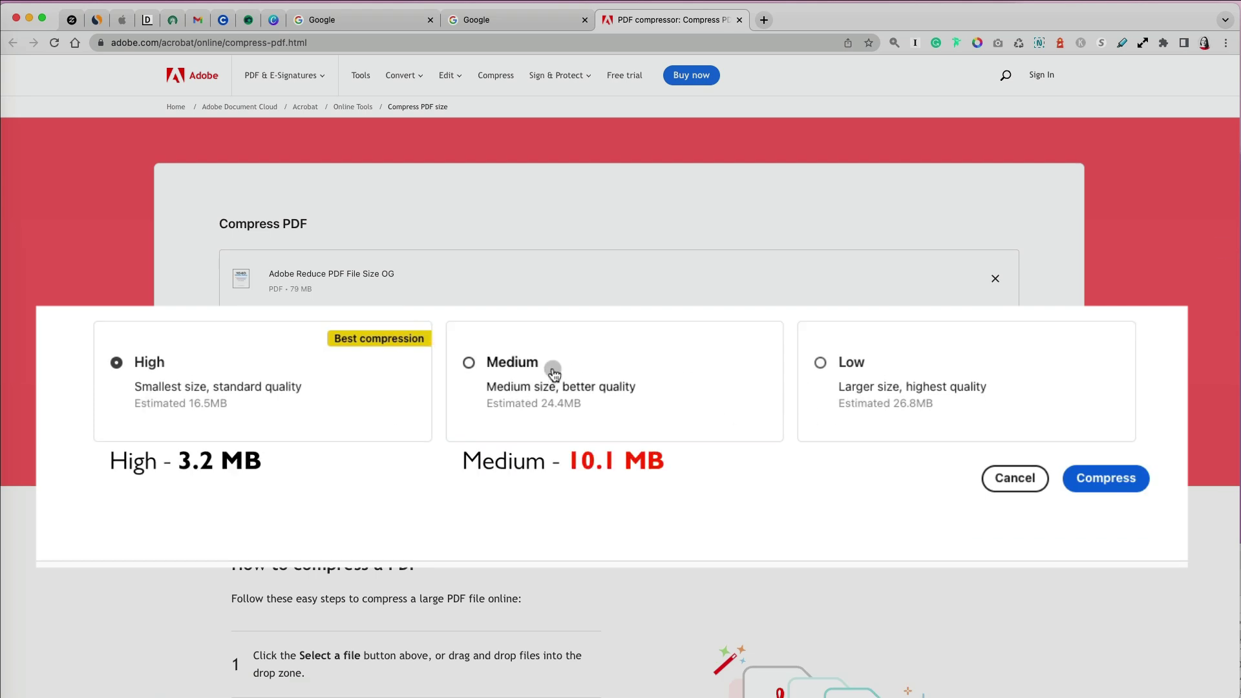
left_click(471, 365)
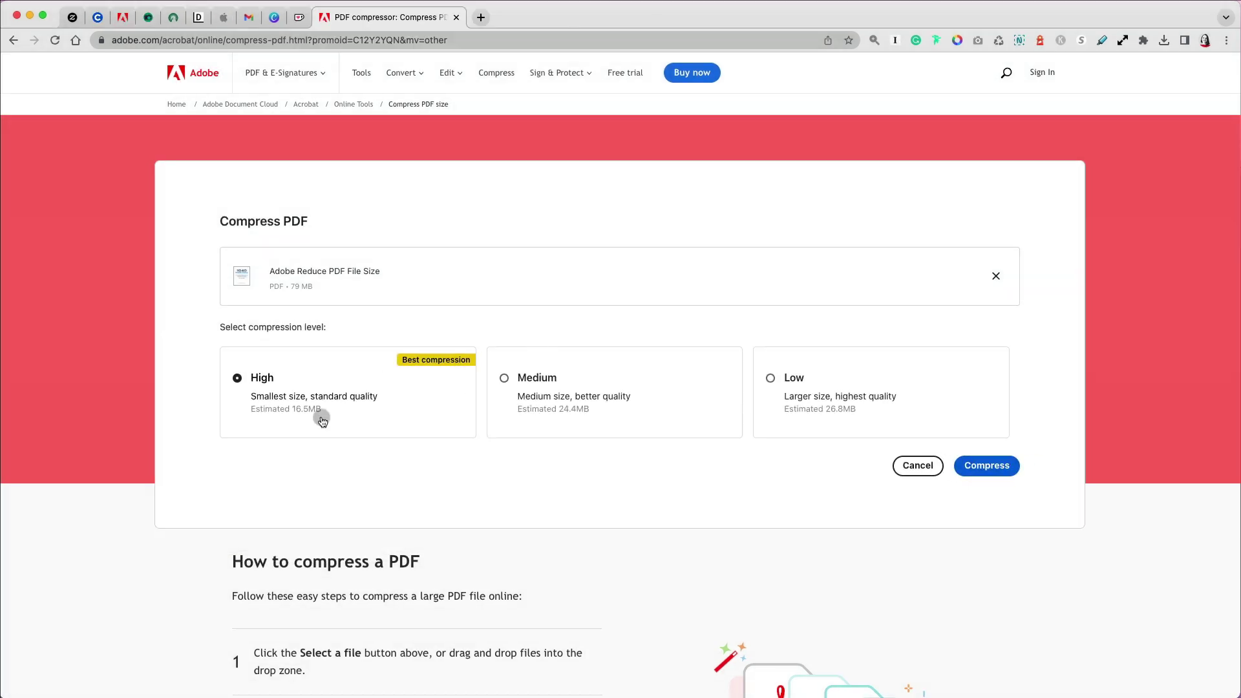
left_click(996, 461)
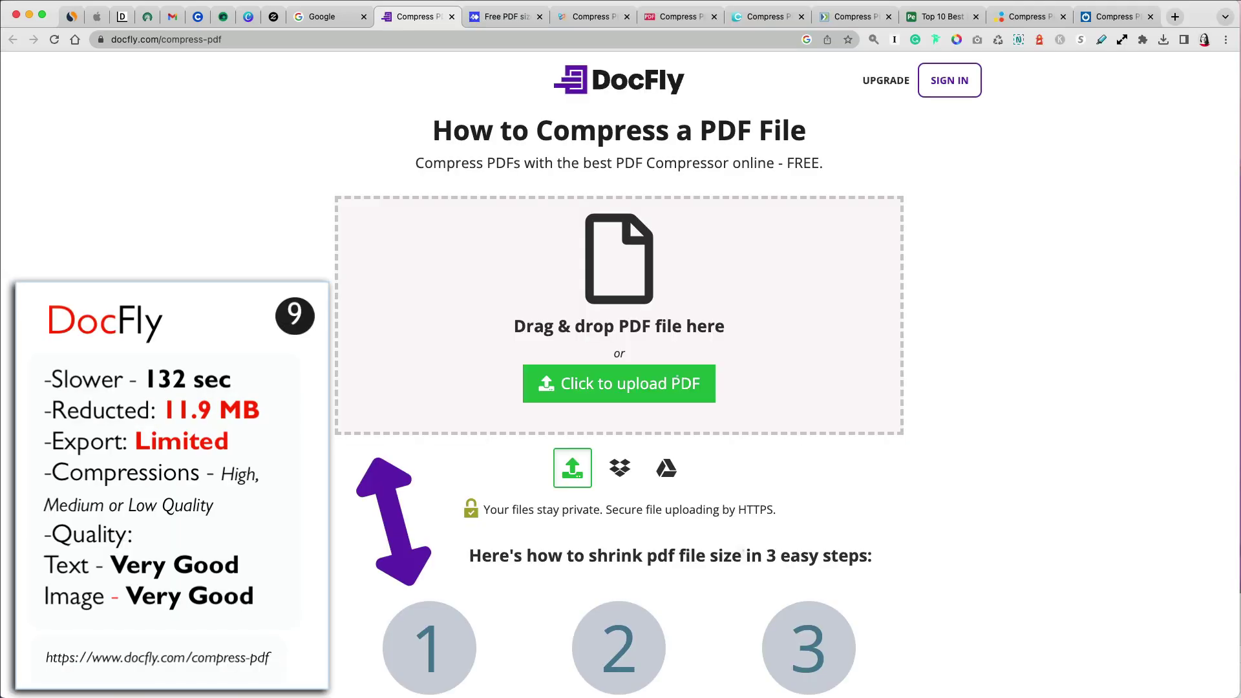
Upload OG.pdf to DocFly, optimize it at Low Quality, and download the 11.3 MB result.
left_click(655, 673)
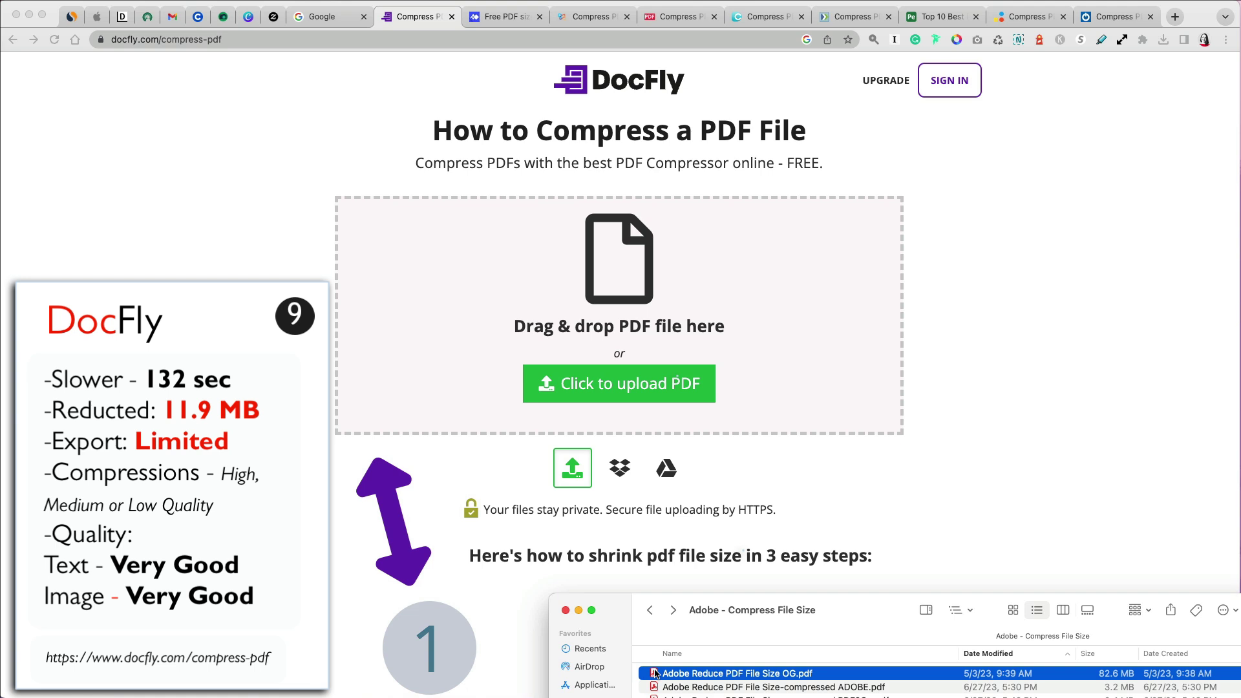
left_click_drag(655, 674, 682, 382)
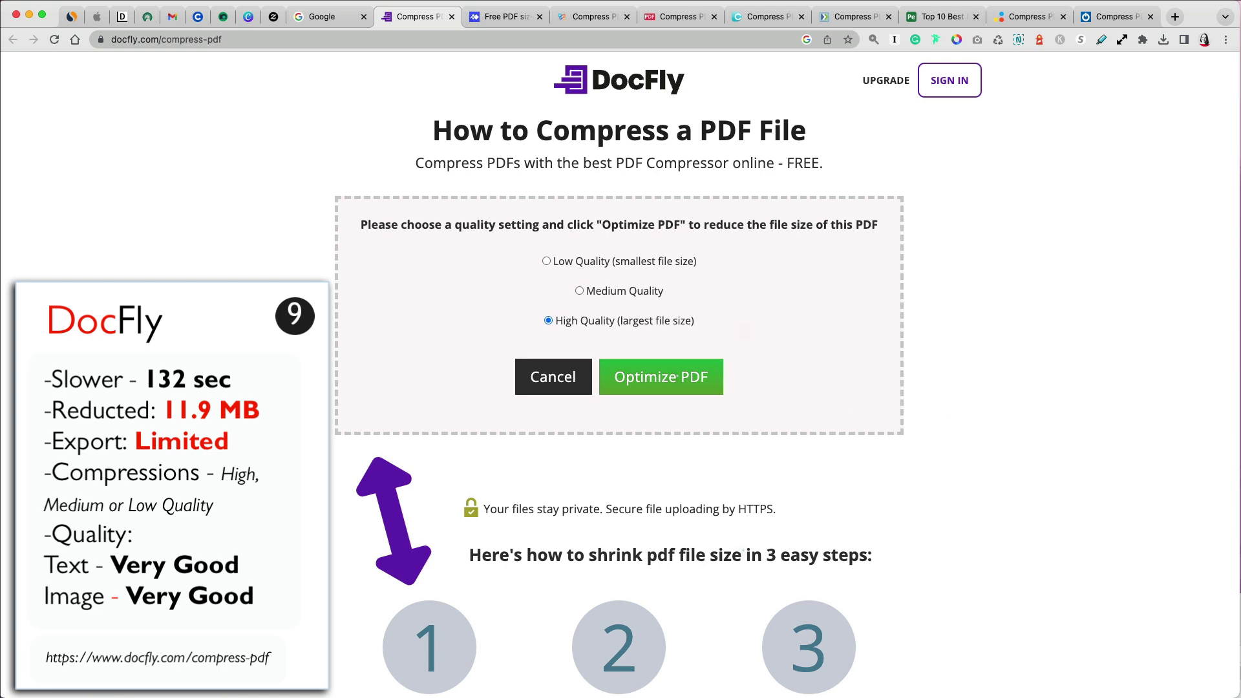
left_click(547, 261)
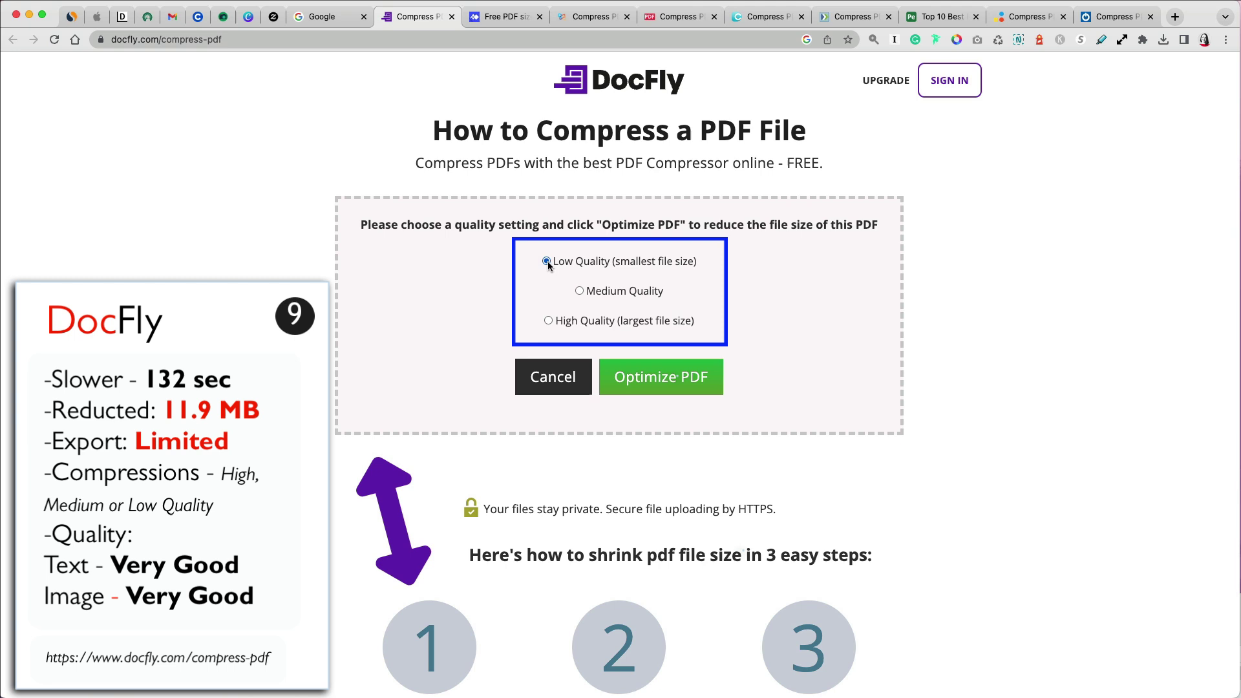
left_click(668, 379)
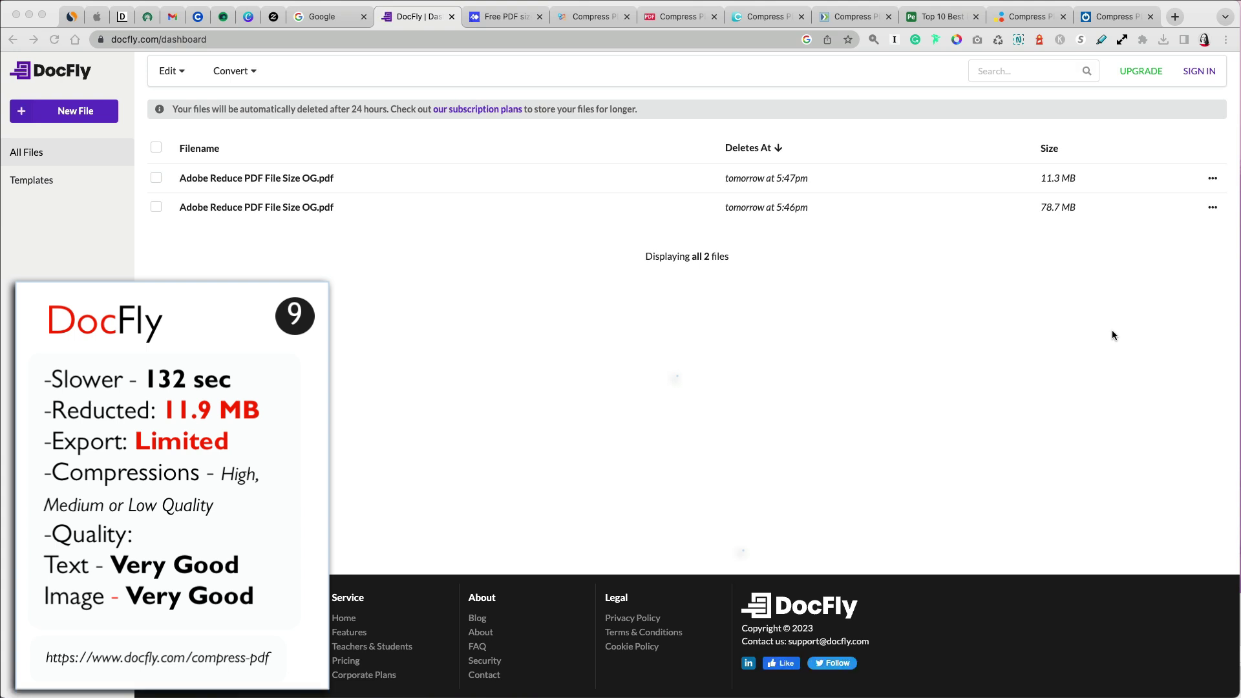
left_click(1212, 178)
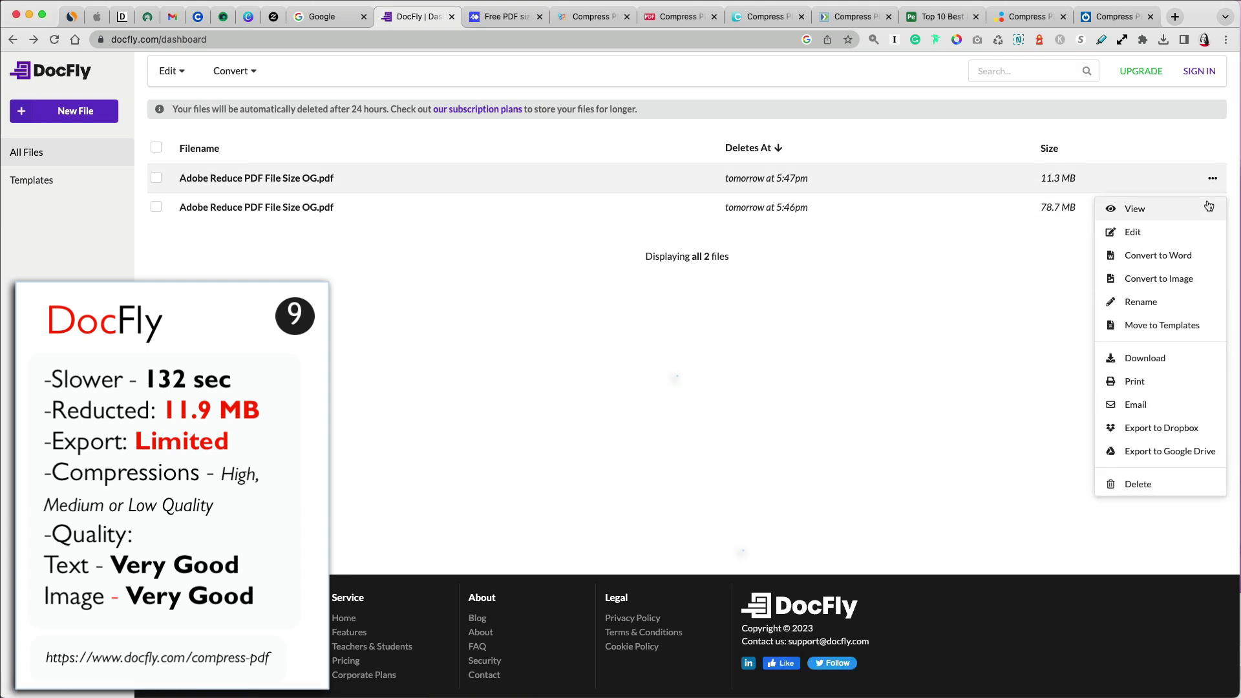
left_click(1145, 358)
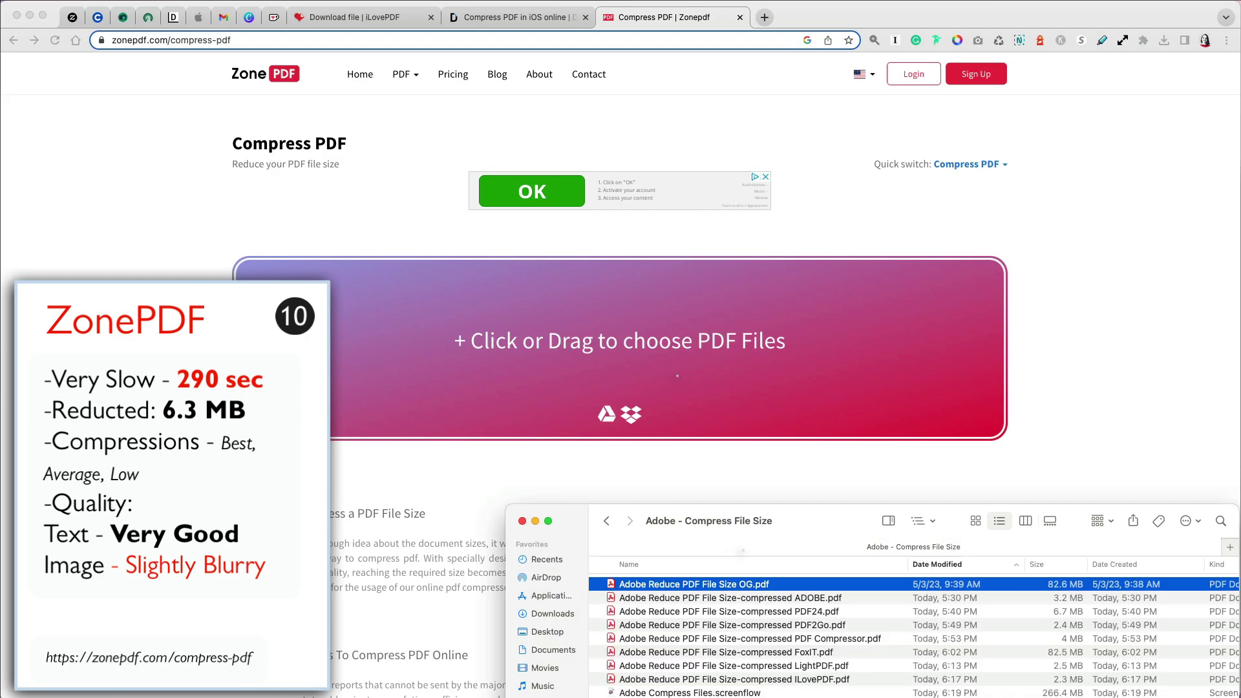
Upload the original PDF to ZonePDF, compress at Best Compression, and download the 92%-smaller copy.
left_click_drag(646, 595, 684, 364)
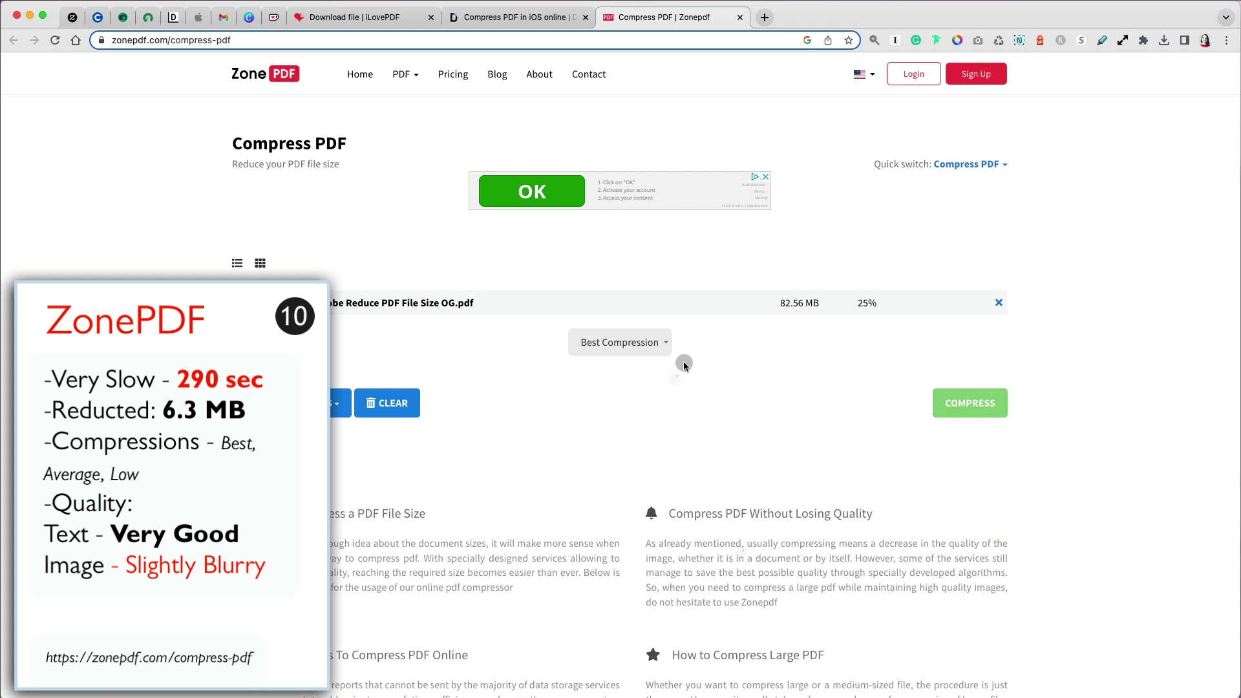
left_click(666, 344)
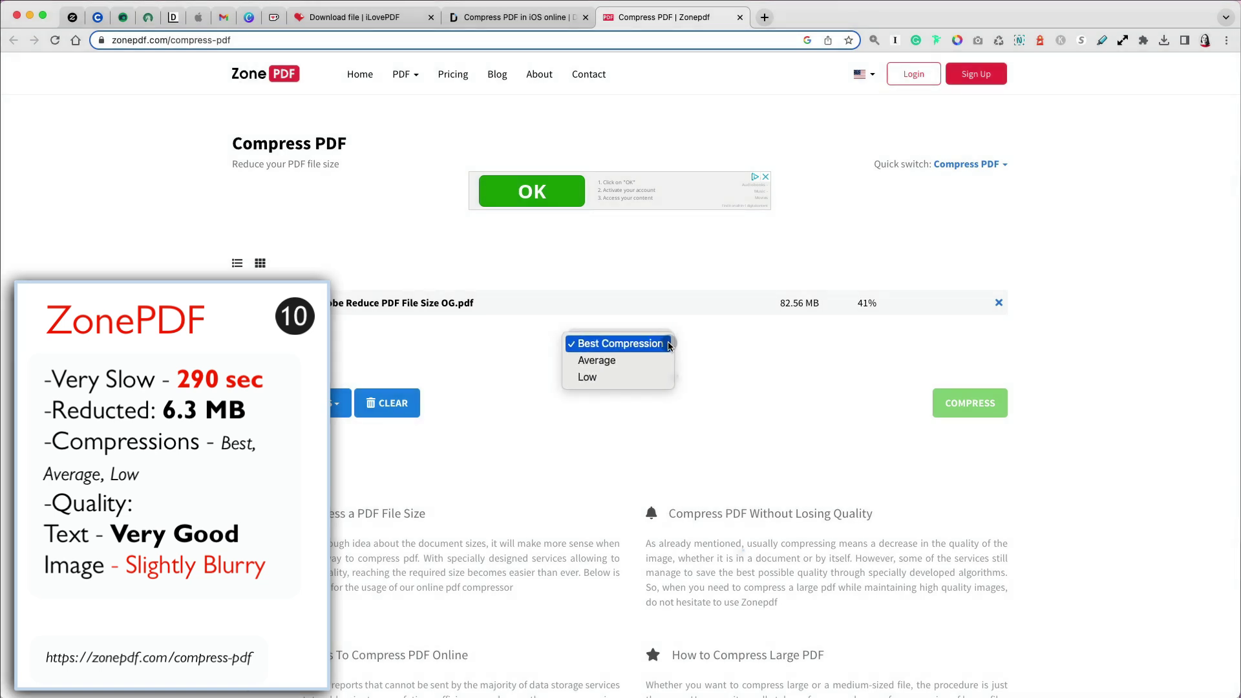
left_click(672, 345)
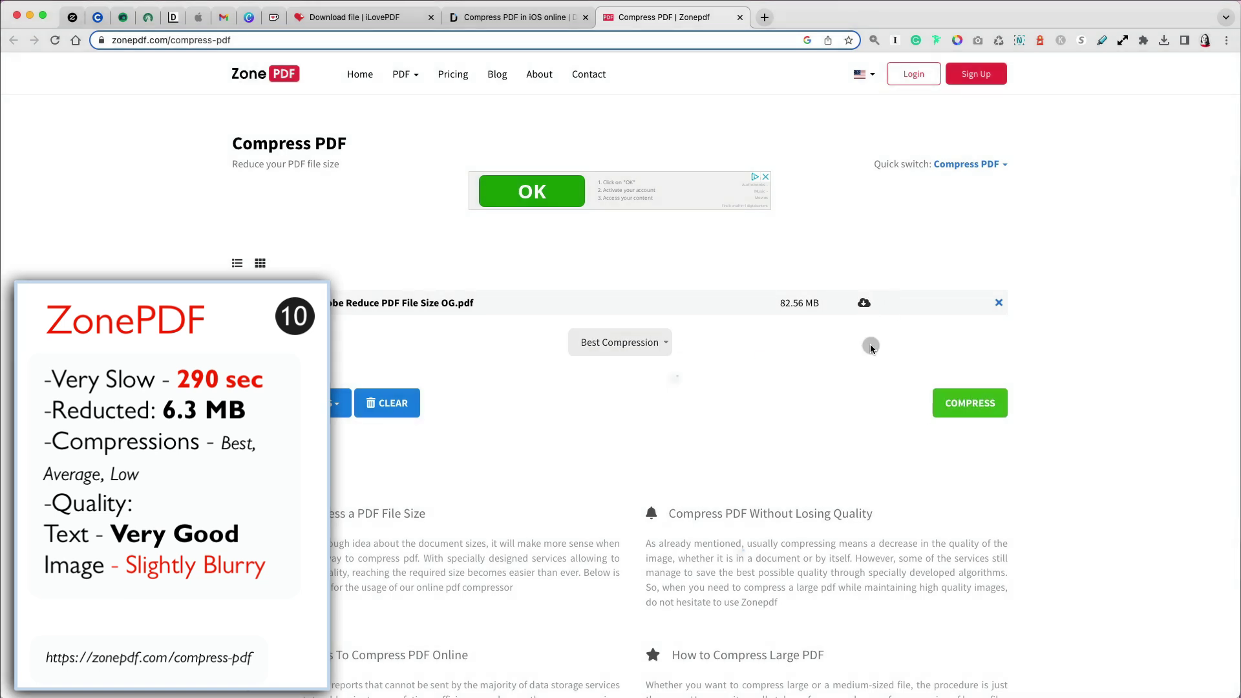
left_click(965, 407)
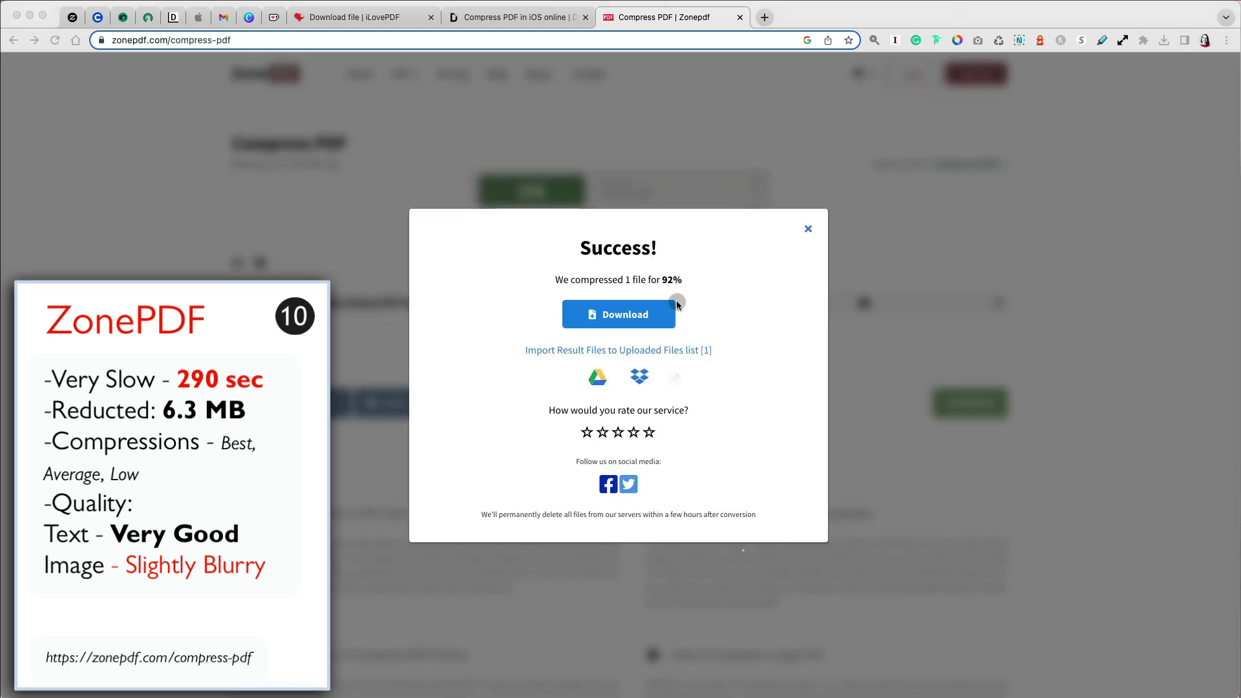
left_click(633, 316)
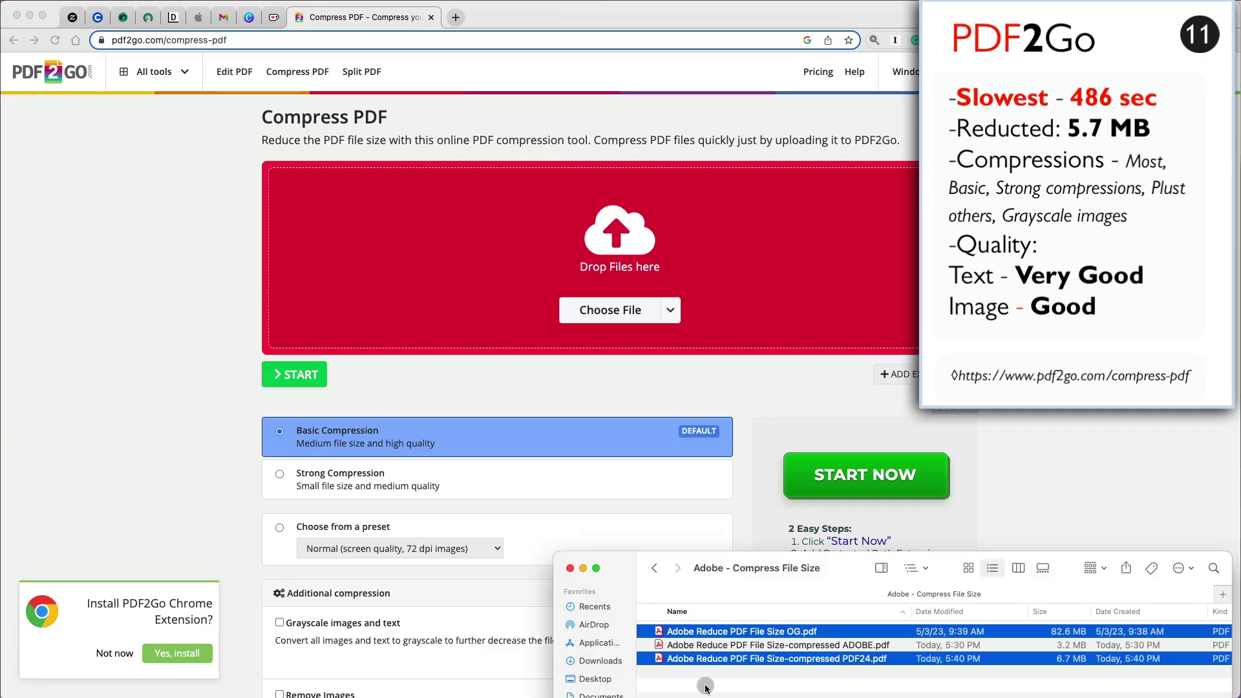
Upload the 78.73 MB PDF to PDF2Go and select Strong Compression.
left_click_drag(660, 632, 642, 307)
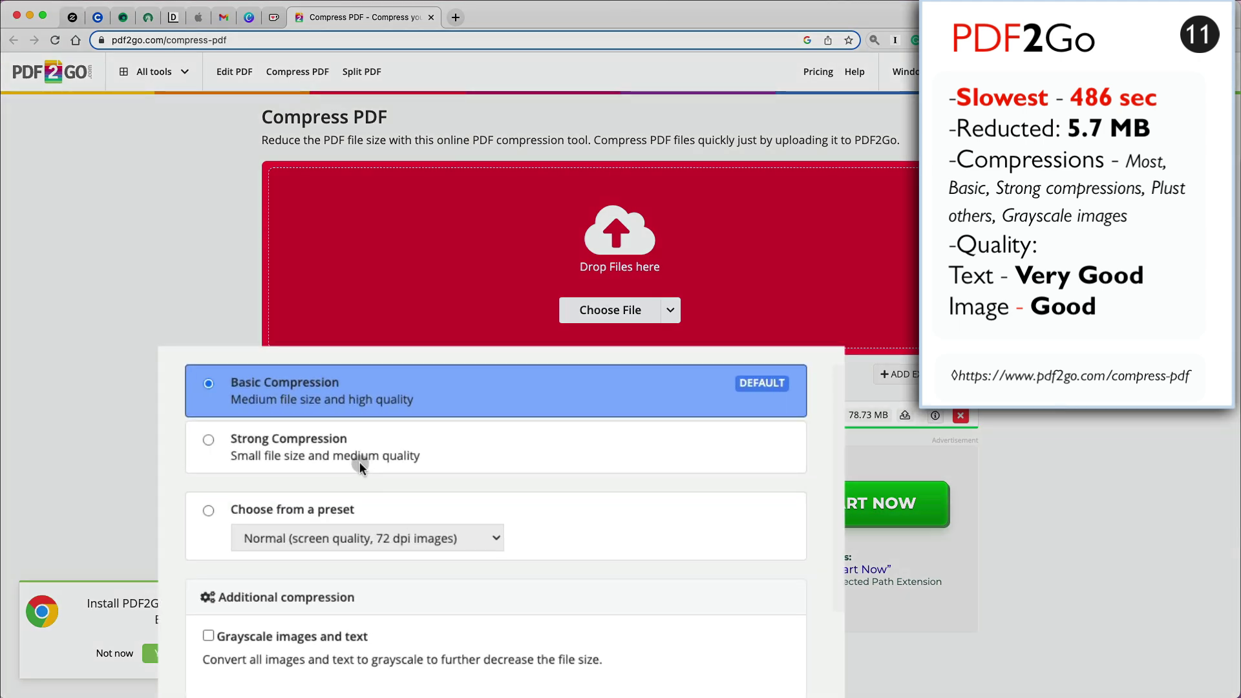
left_click(402, 554)
left_click(489, 538)
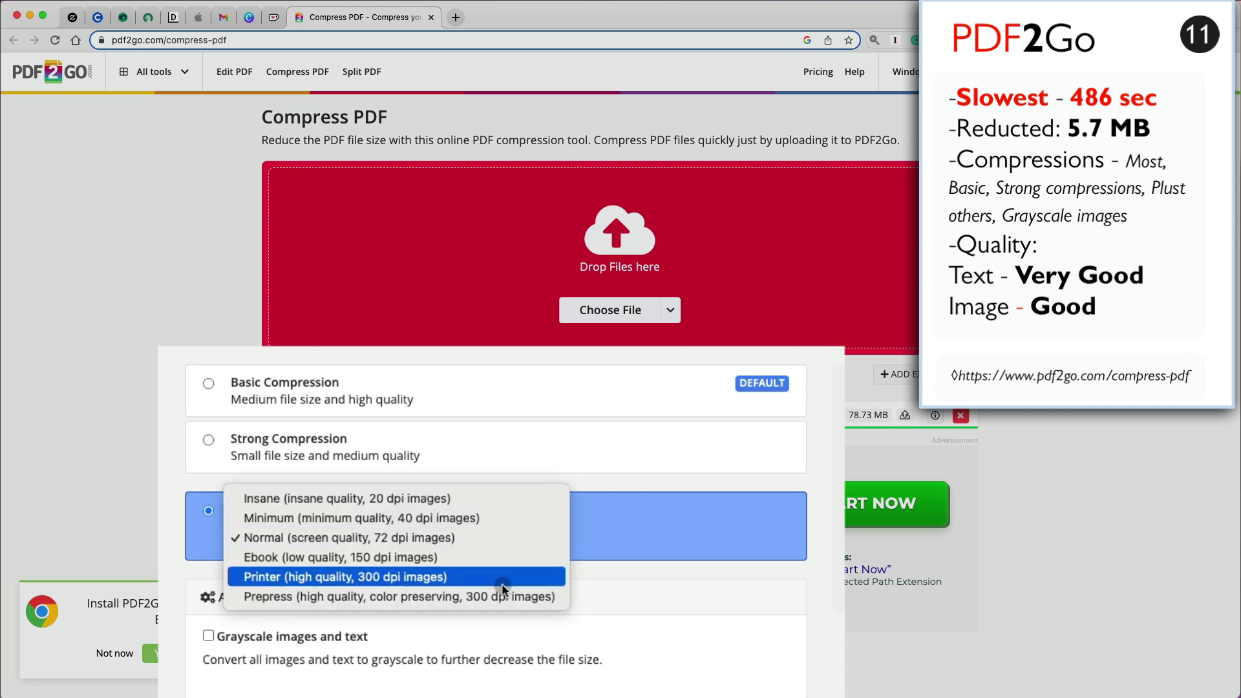
left_click(589, 568)
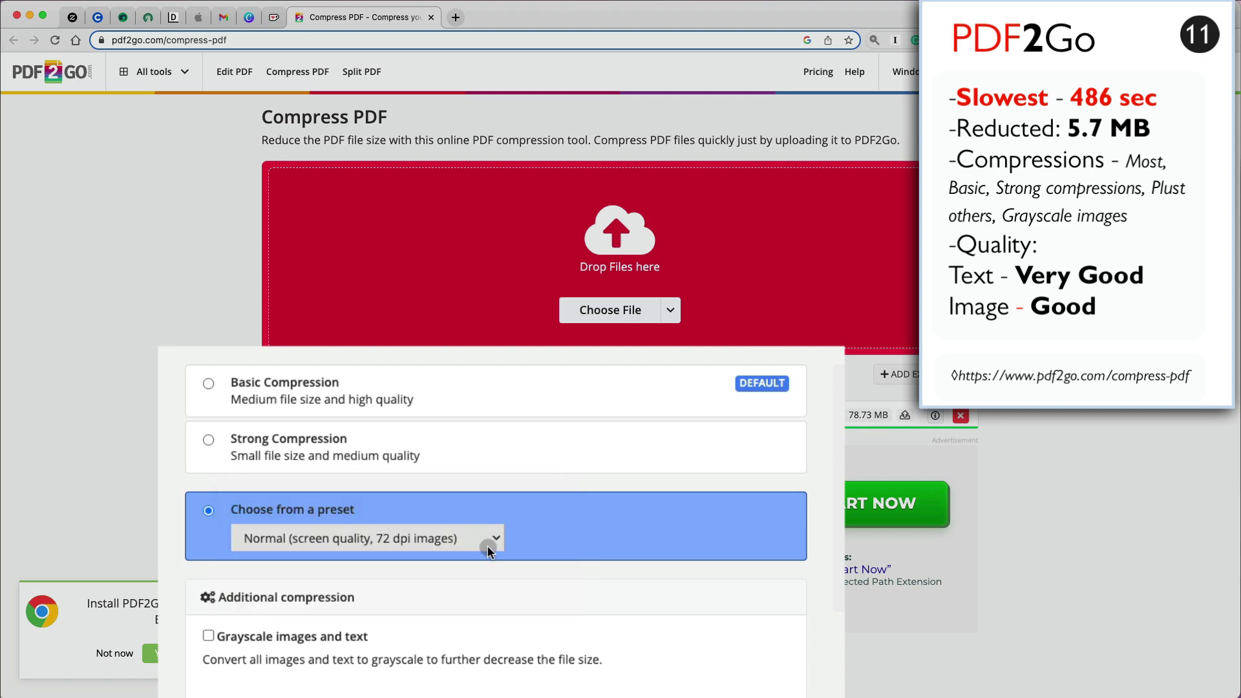
left_click(230, 442)
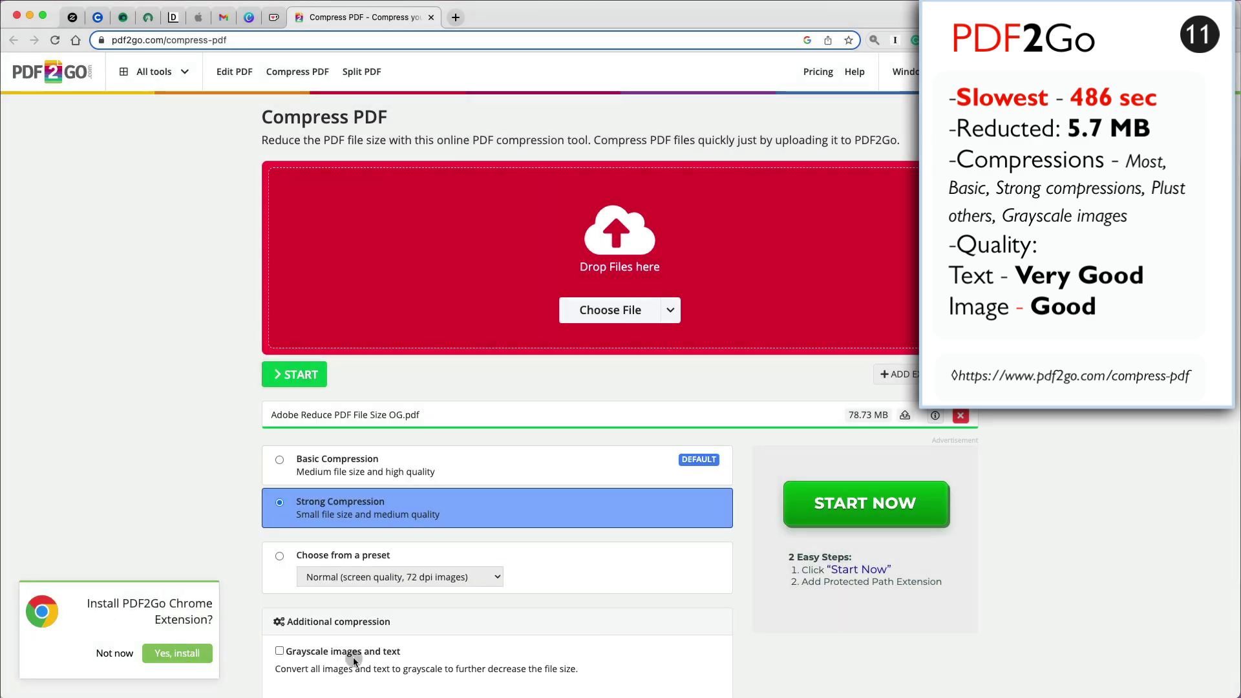
Run the compression and check the downloaded 2.27 MB file.
scroll(470, 653, "down", 5)
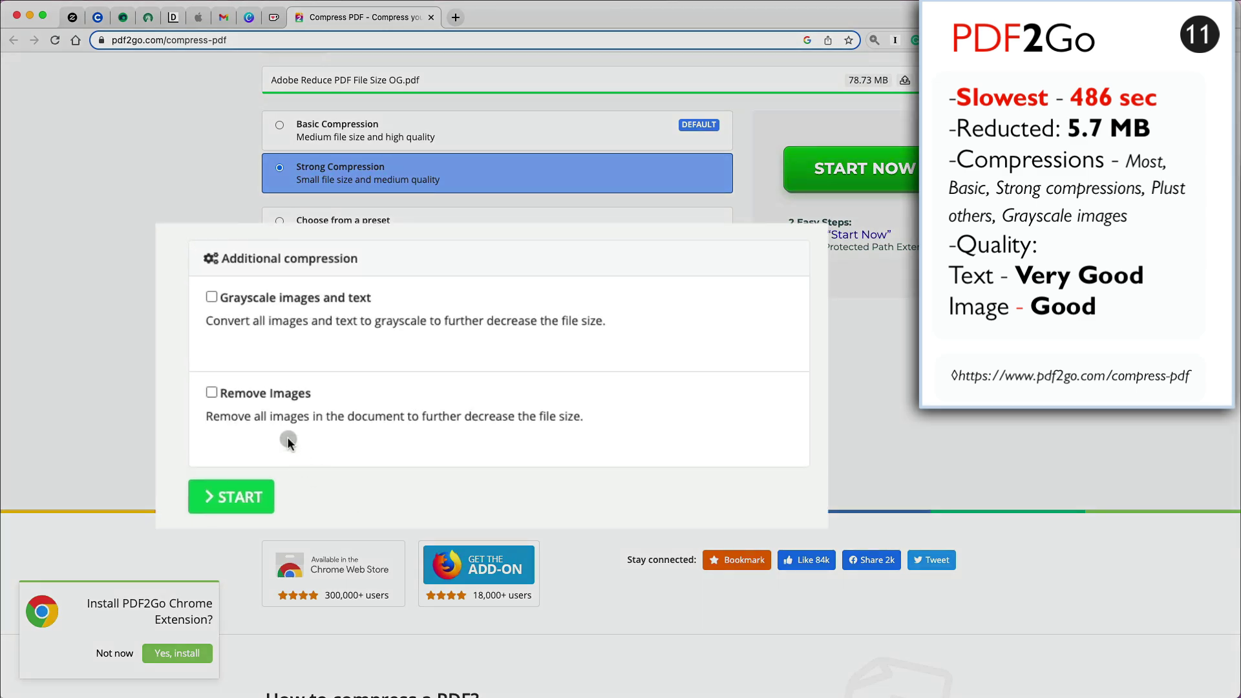
left_click(255, 499)
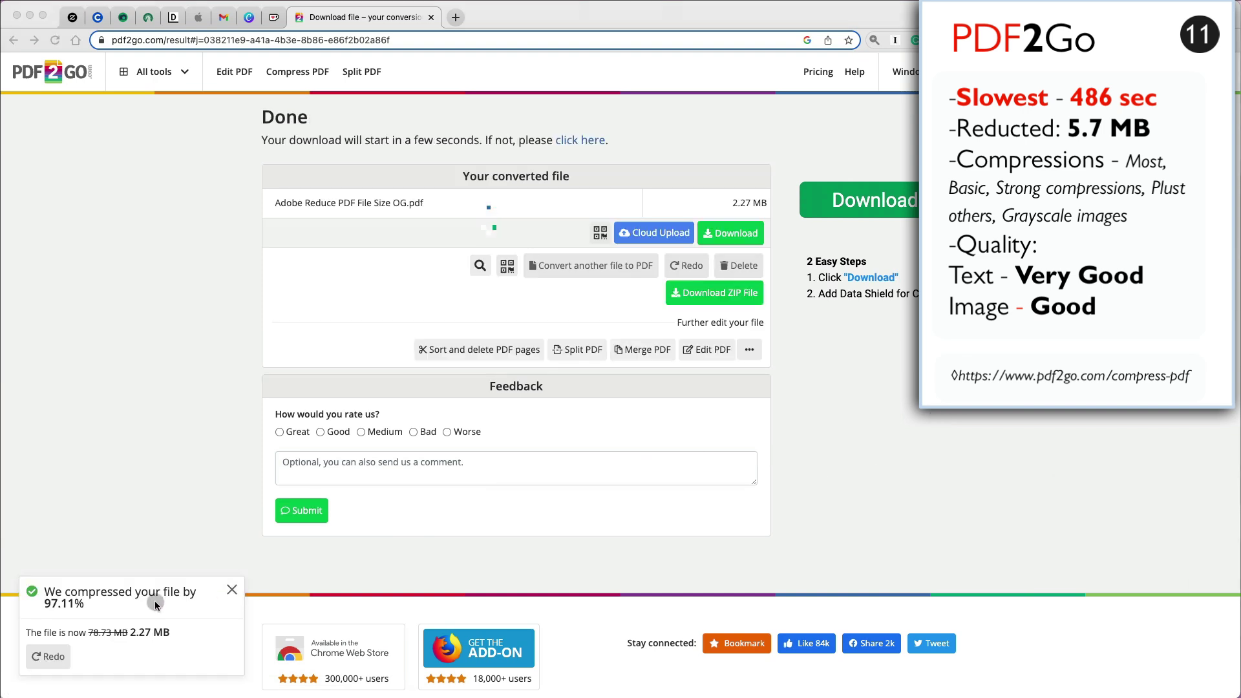
left_click(232, 589)
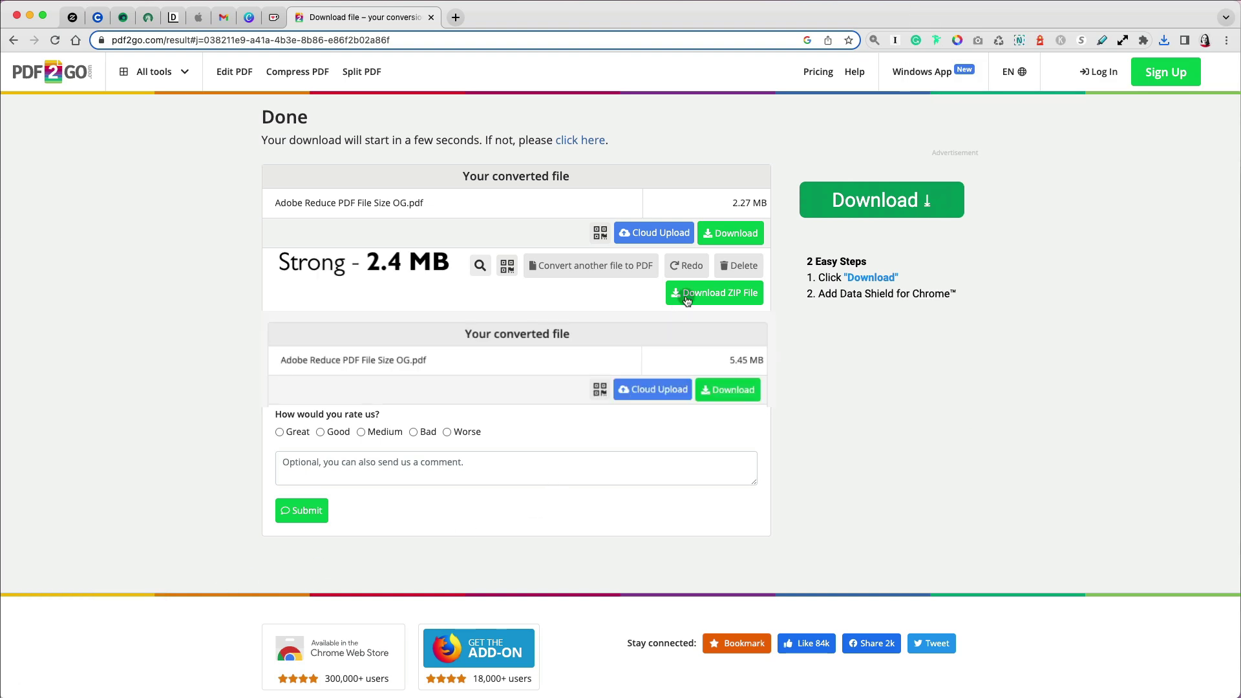
left_click(725, 234)
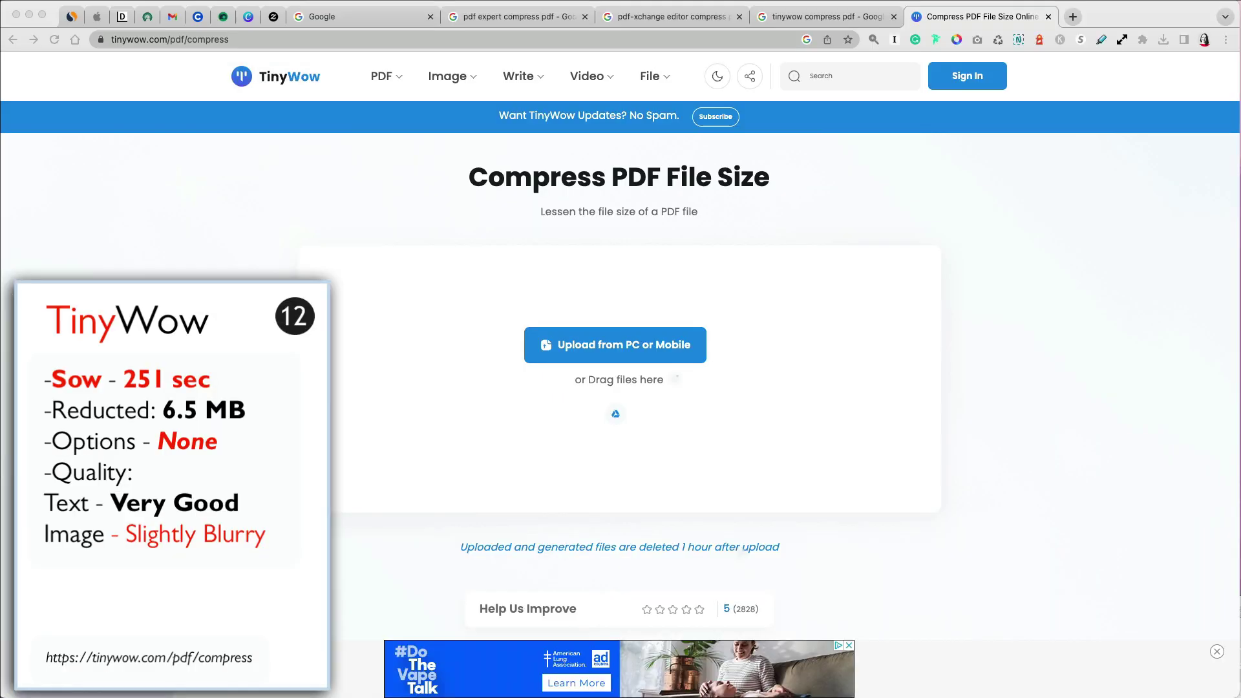
Upload the 82.6 MB PDF to TinyWow and save the 6.51 MB compressed copy to the device.
left_click_drag(756, 675, 631, 359)
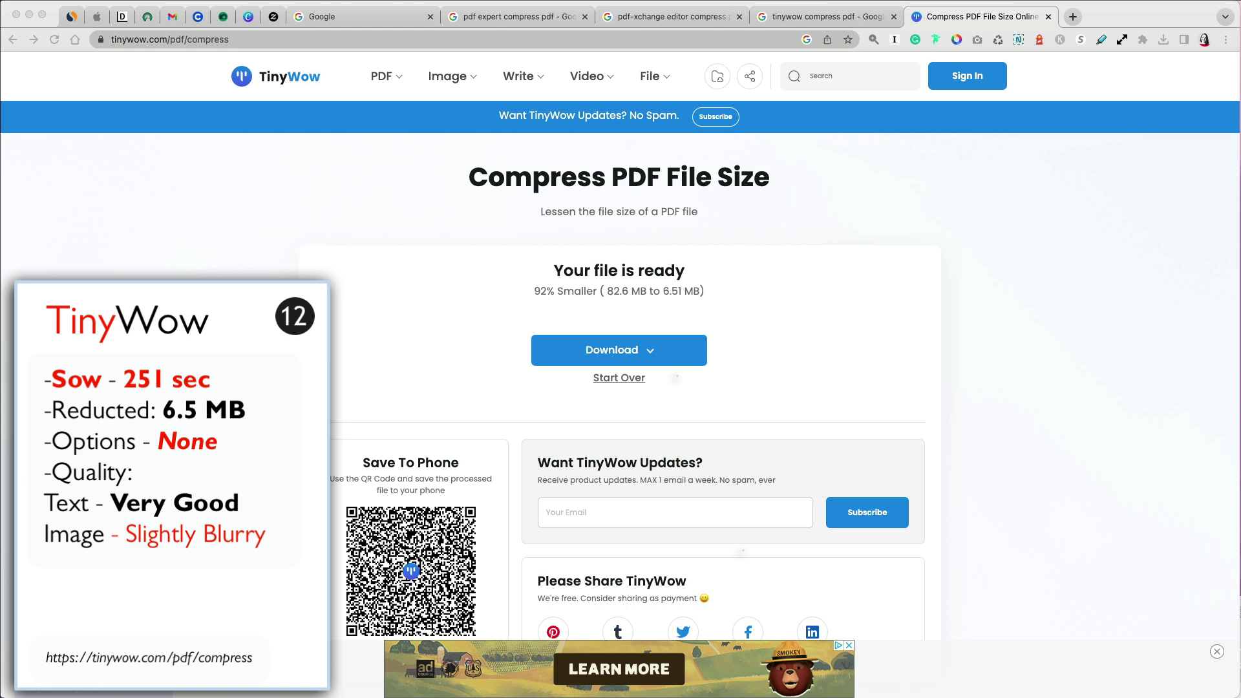
left_click(619, 351)
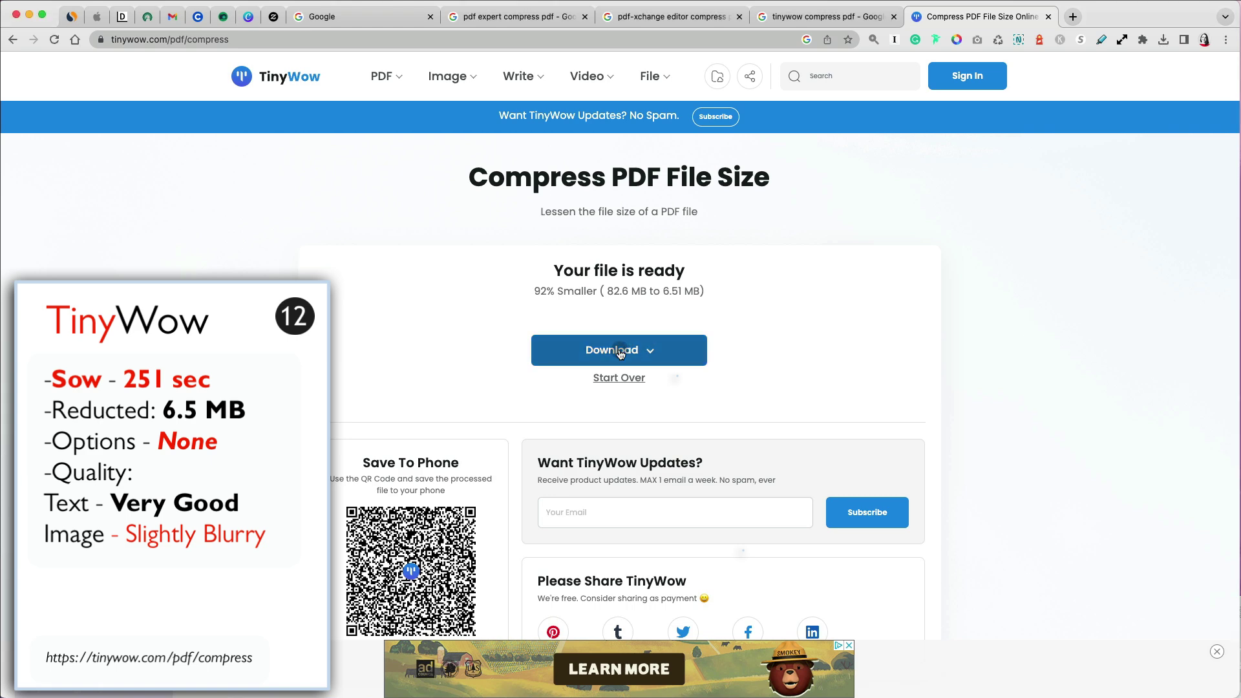
left_click(619, 351)
left_click(621, 389)
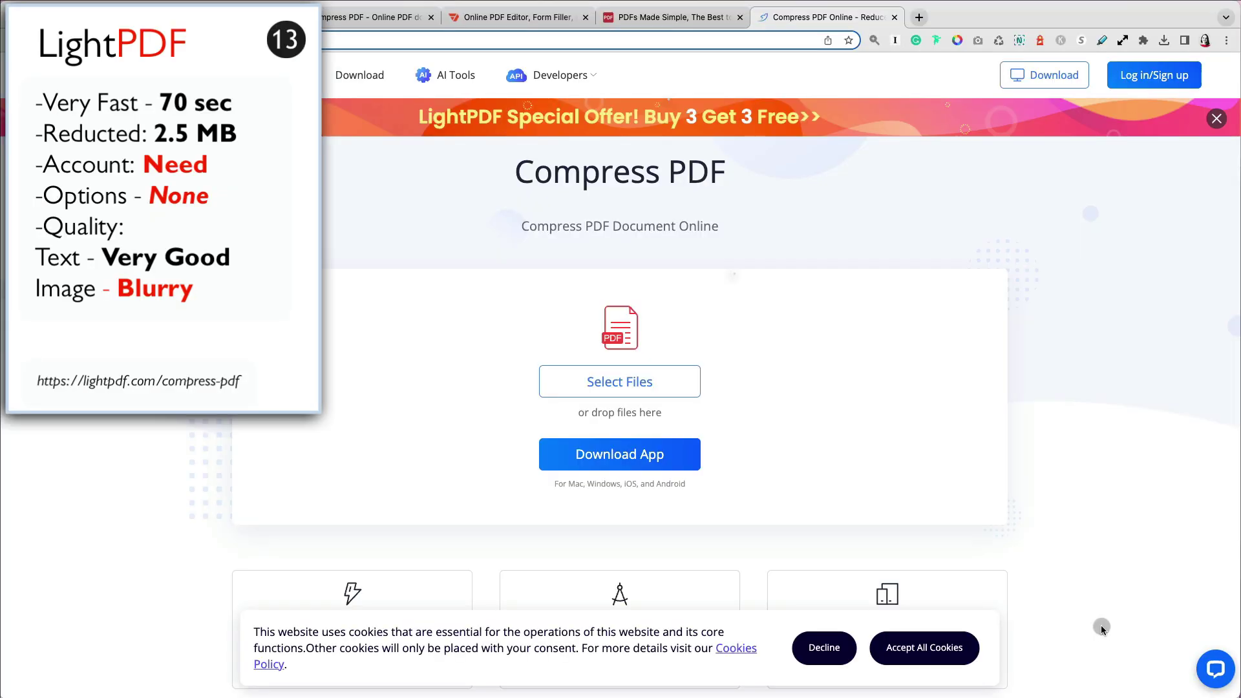
Upload the PDF to LightPDF, accept cookies, and compress it from 79 MB to 2 MB.
left_click_drag(611, 617, 631, 391)
left_click(931, 657)
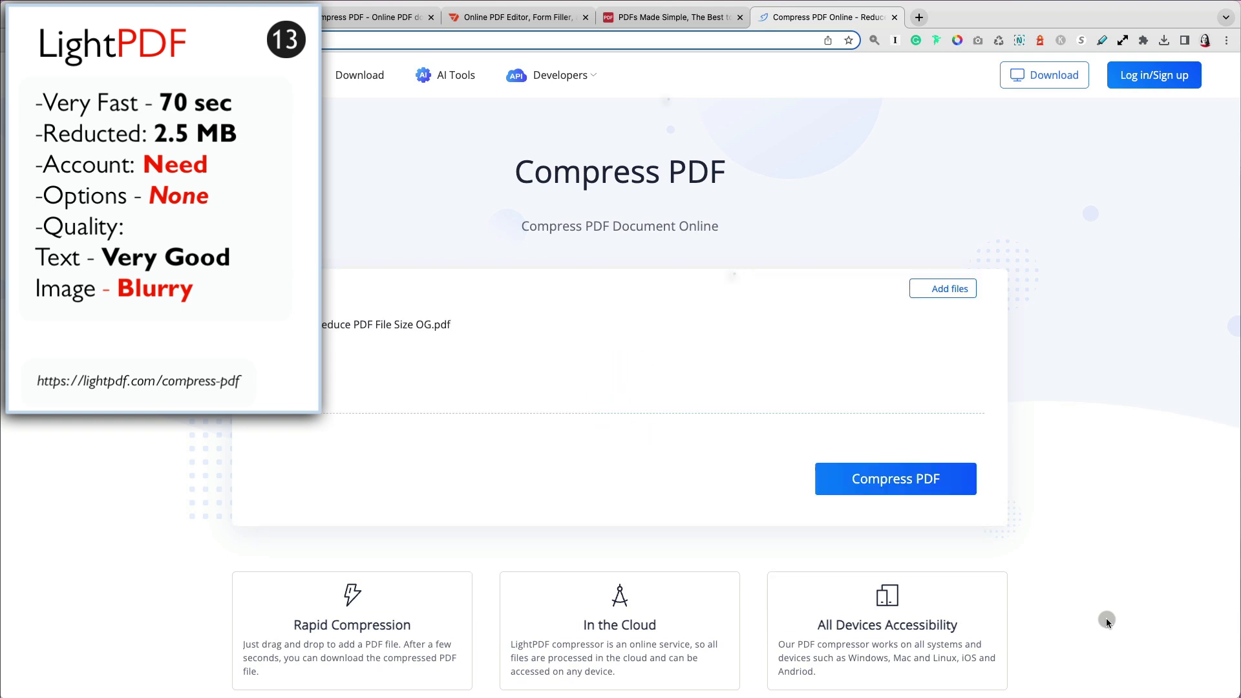
left_click(888, 480)
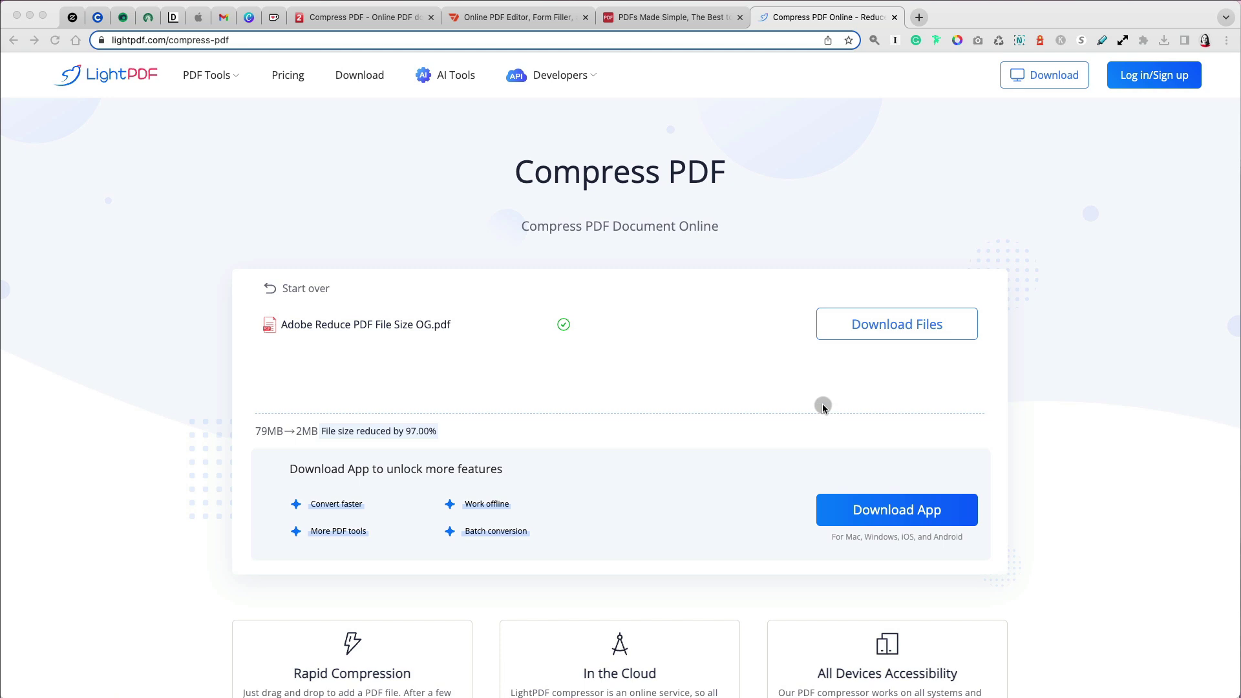
Download the compressed PDF after signing in with a Google account.
left_click(870, 328)
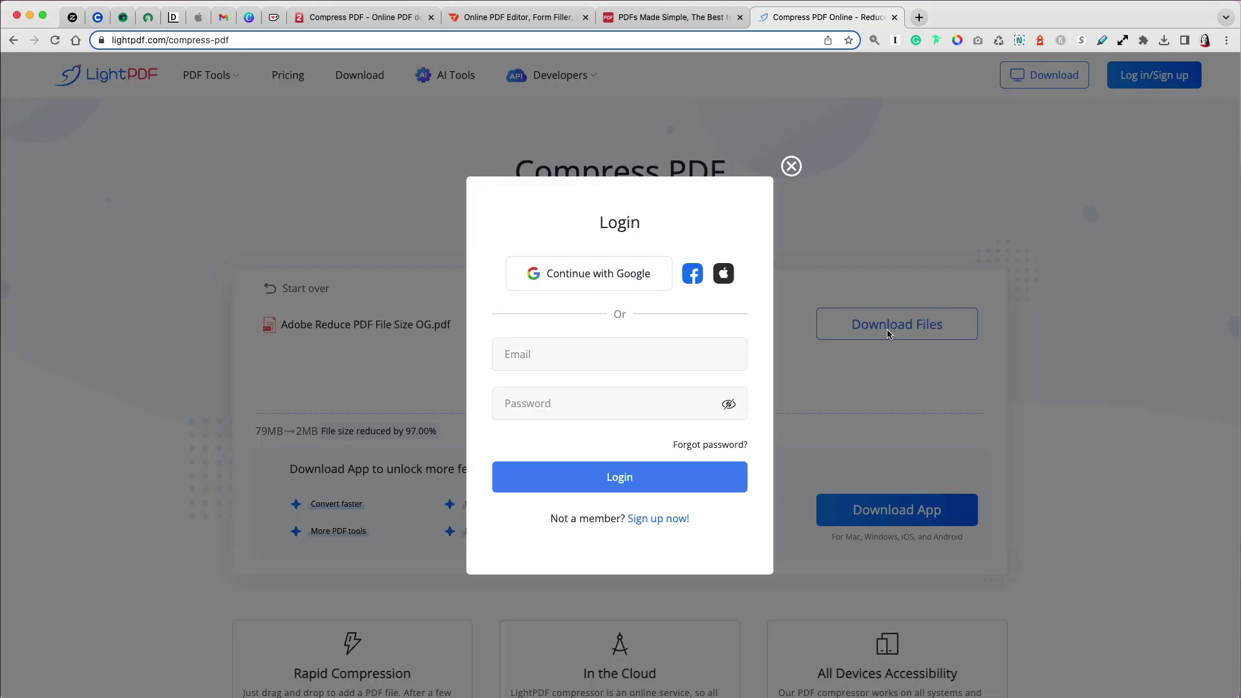
left_click(615, 272)
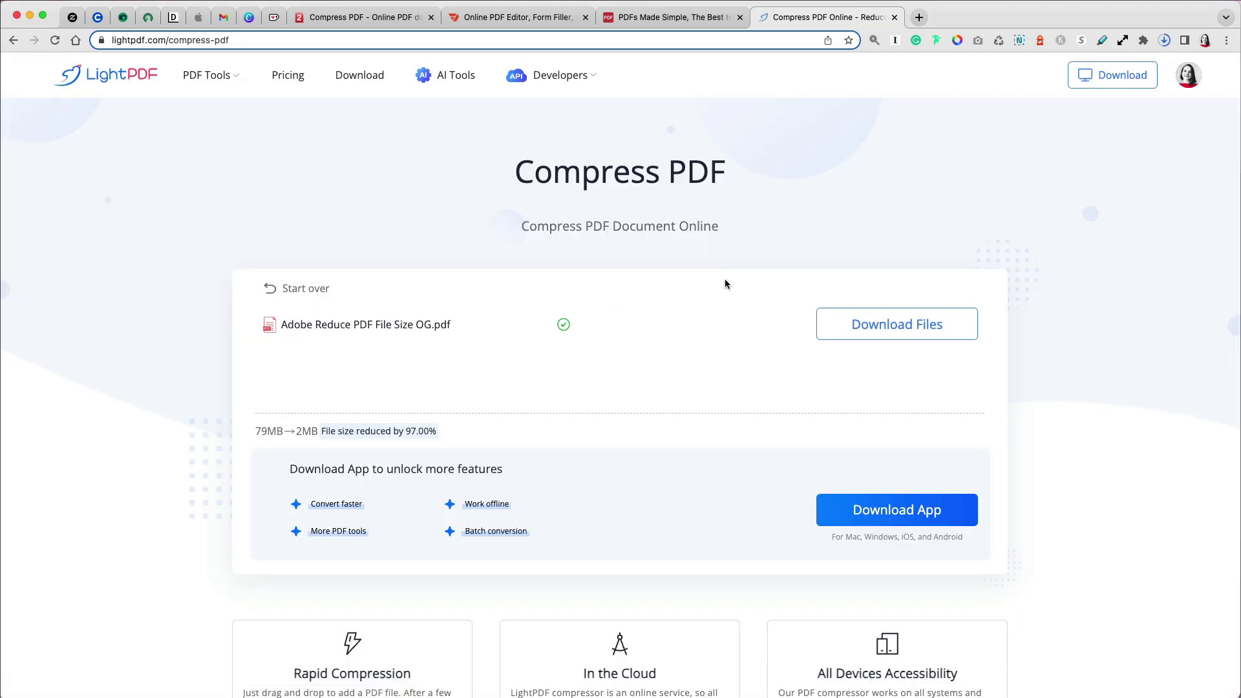
left_click(1087, 88)
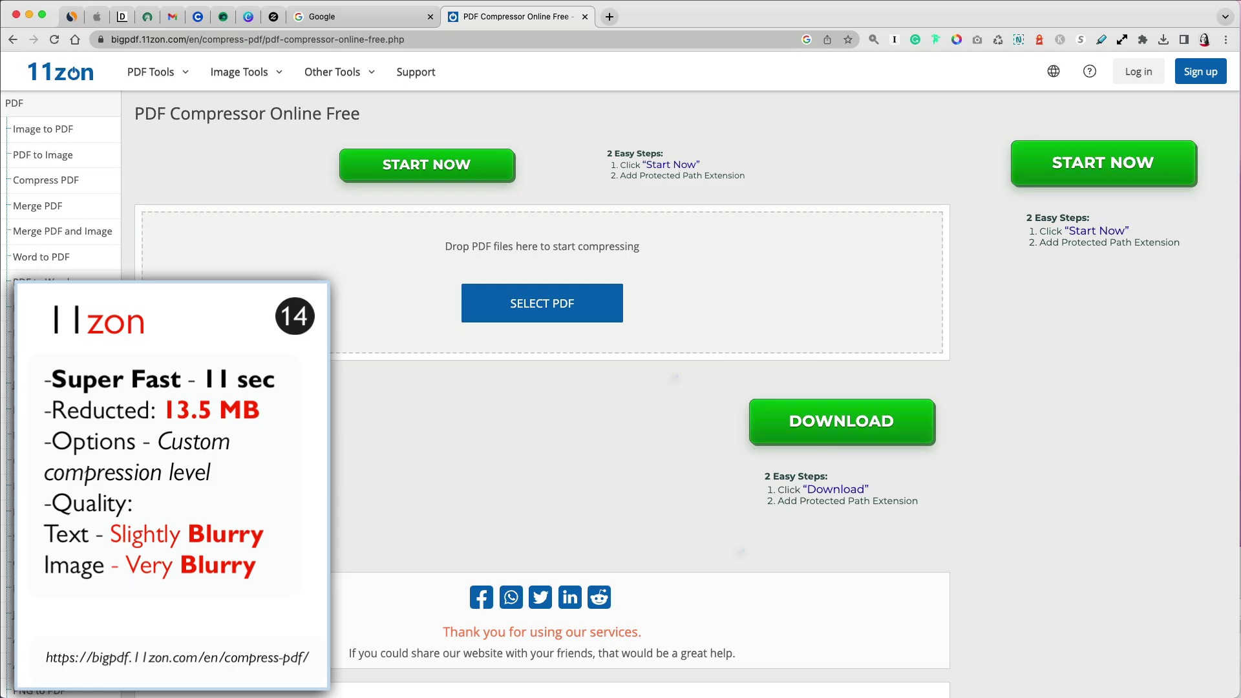
Upload the PDF to 11zon, set the compression level to 75%, and download the 12.87 MB result.
left_click_drag(654, 628, 497, 312)
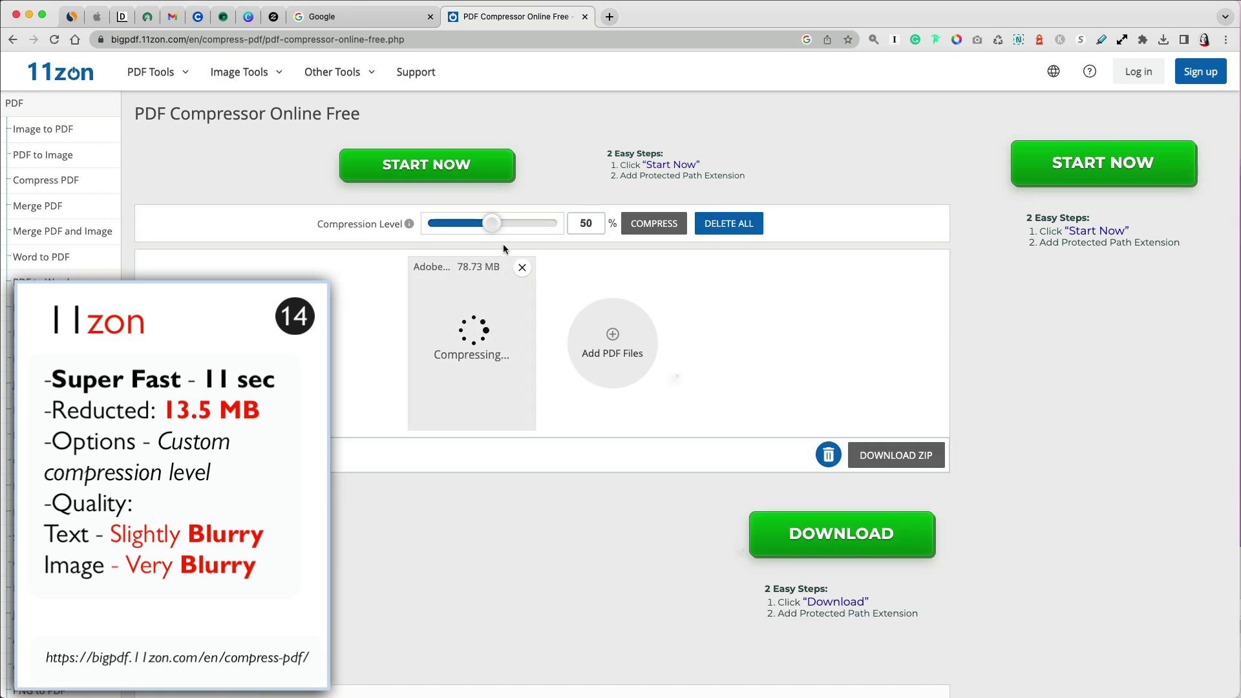
mouse_move(409, 224)
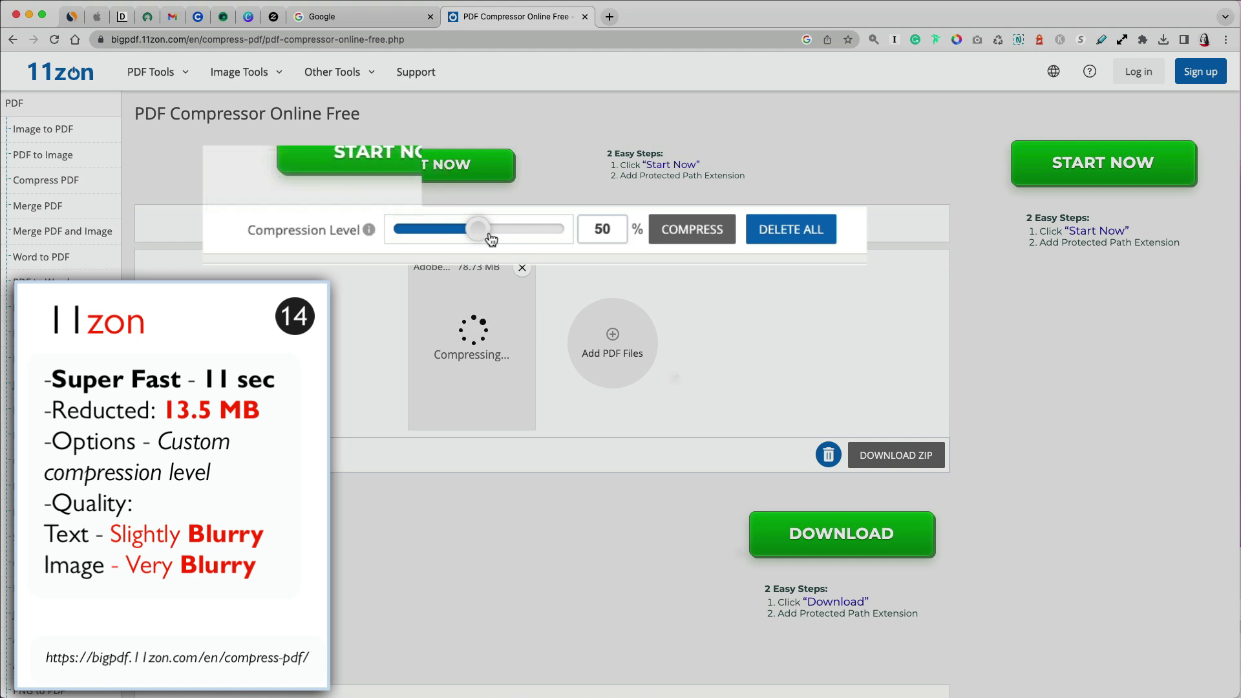
left_click_drag(486, 233, 517, 227)
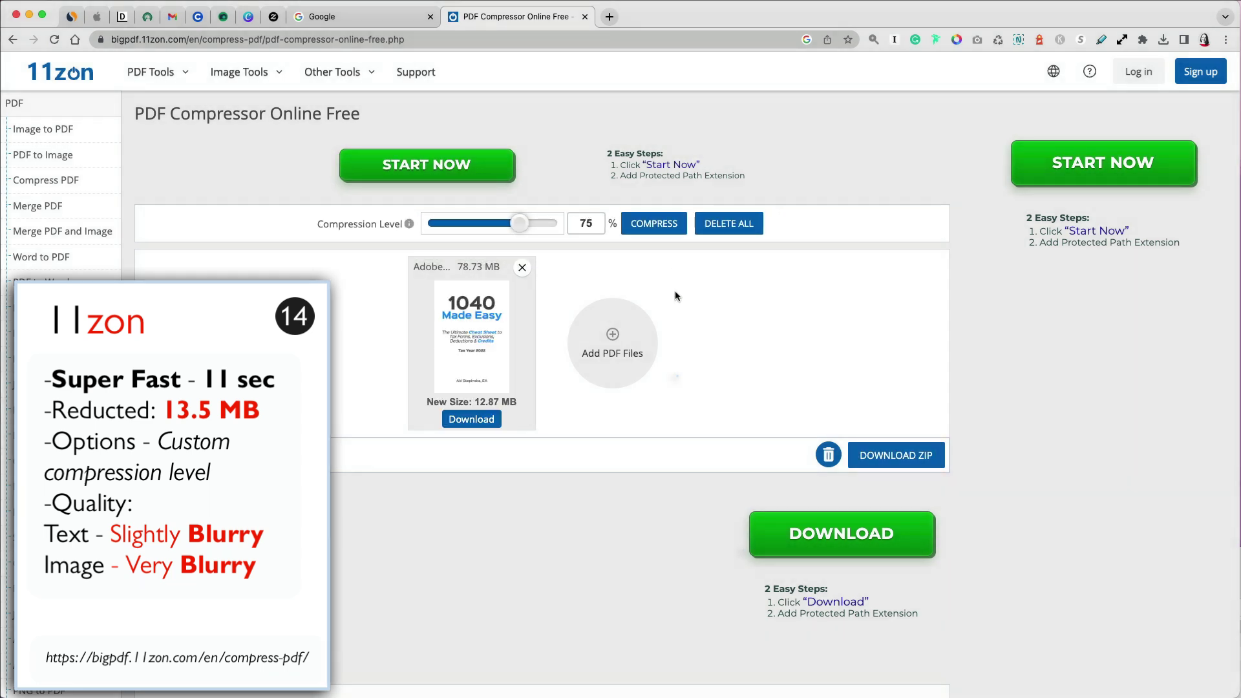
left_click(479, 427)
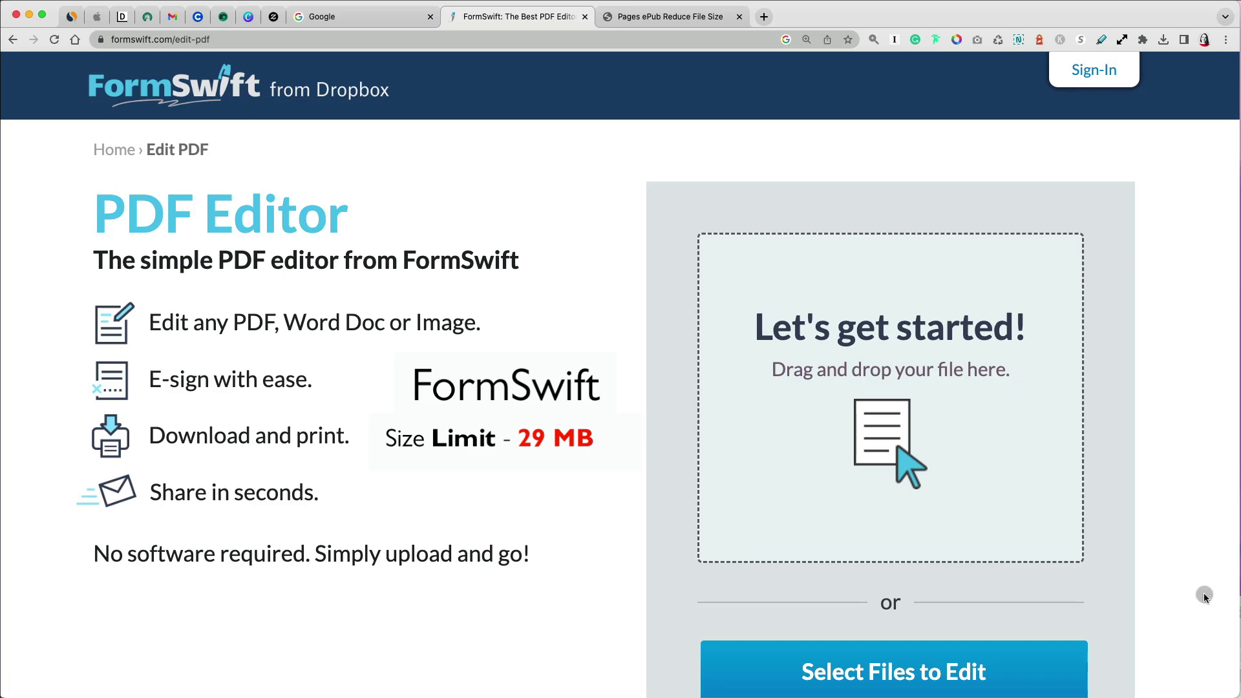
left_click_drag(765, 677, 818, 482)
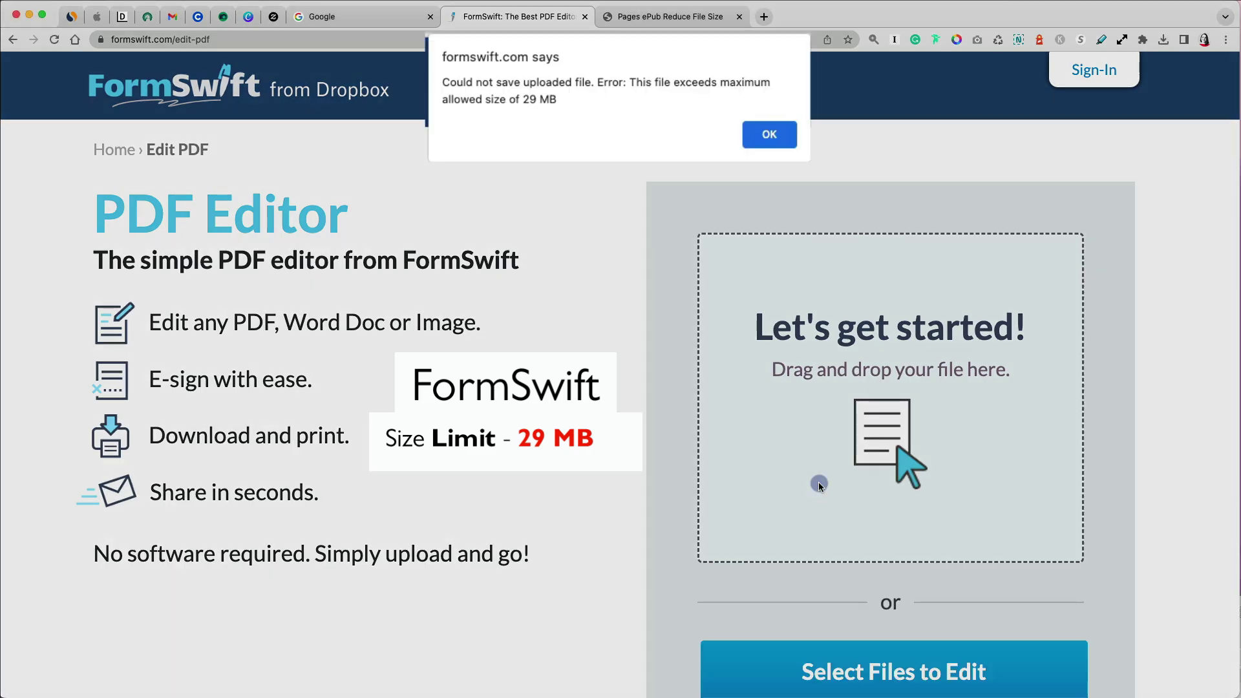
left_click(766, 138)
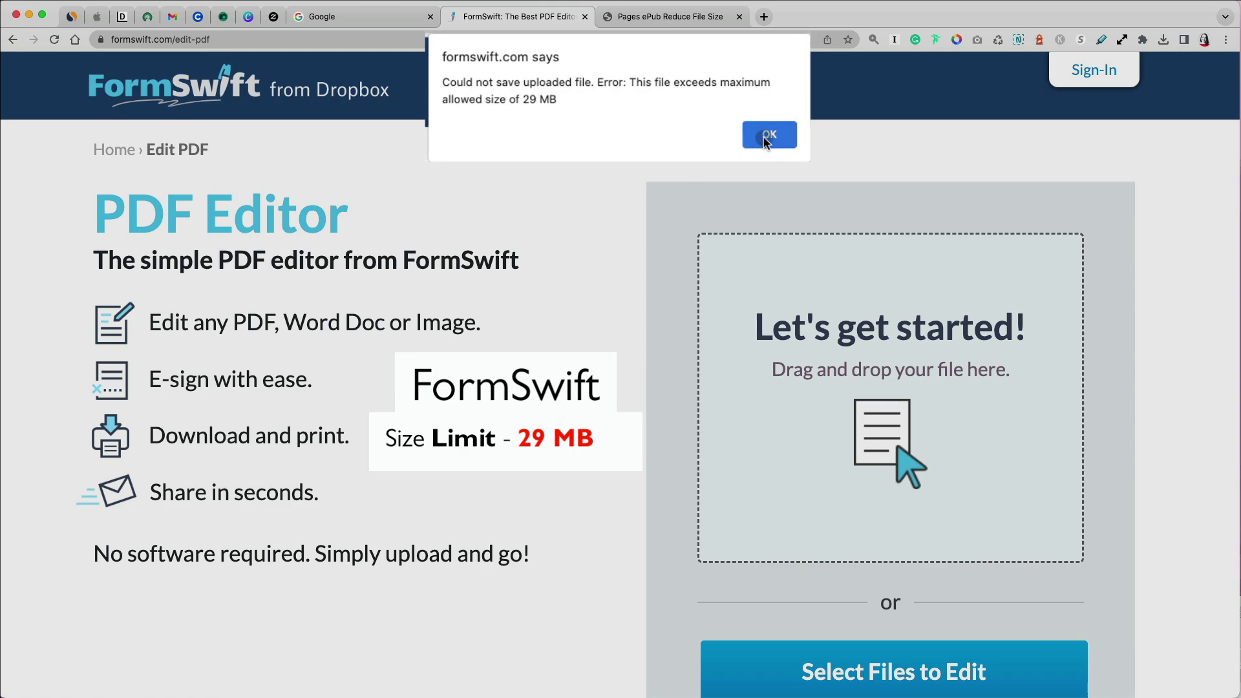